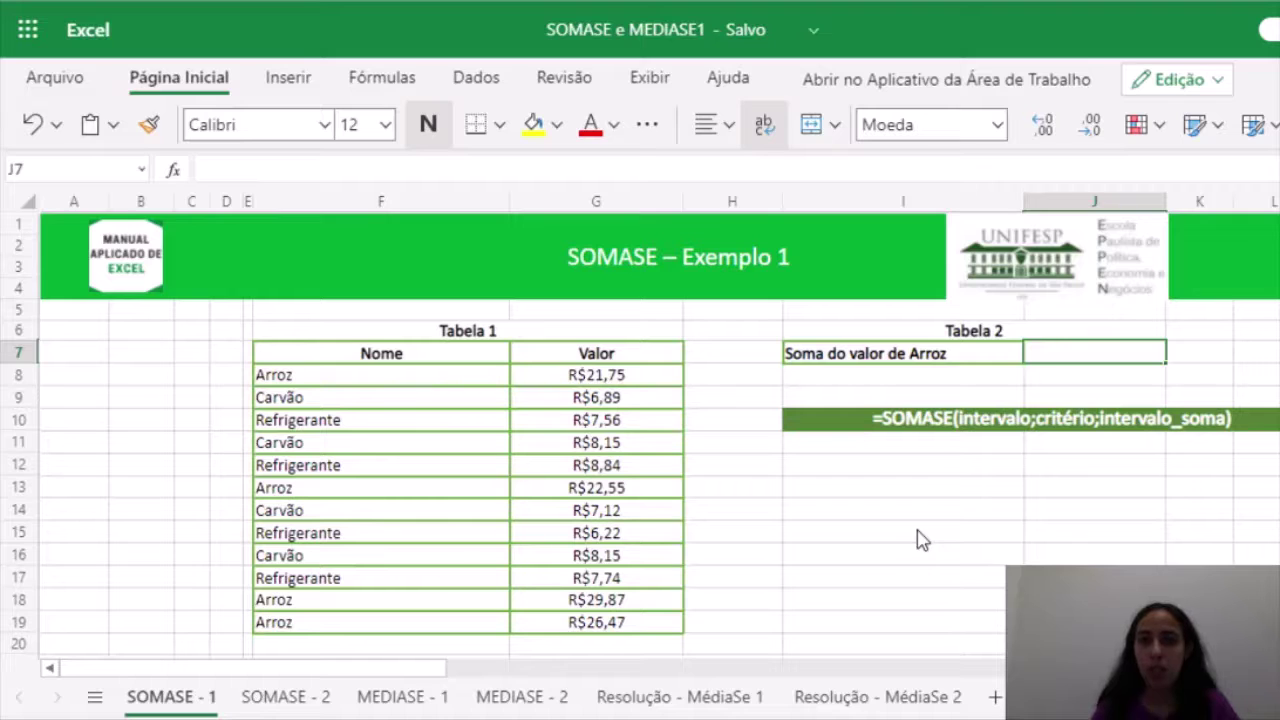
- Sum the four Arroz values in J7 with the formula =SOMA(G8;G13;G18;G19)
type("=")
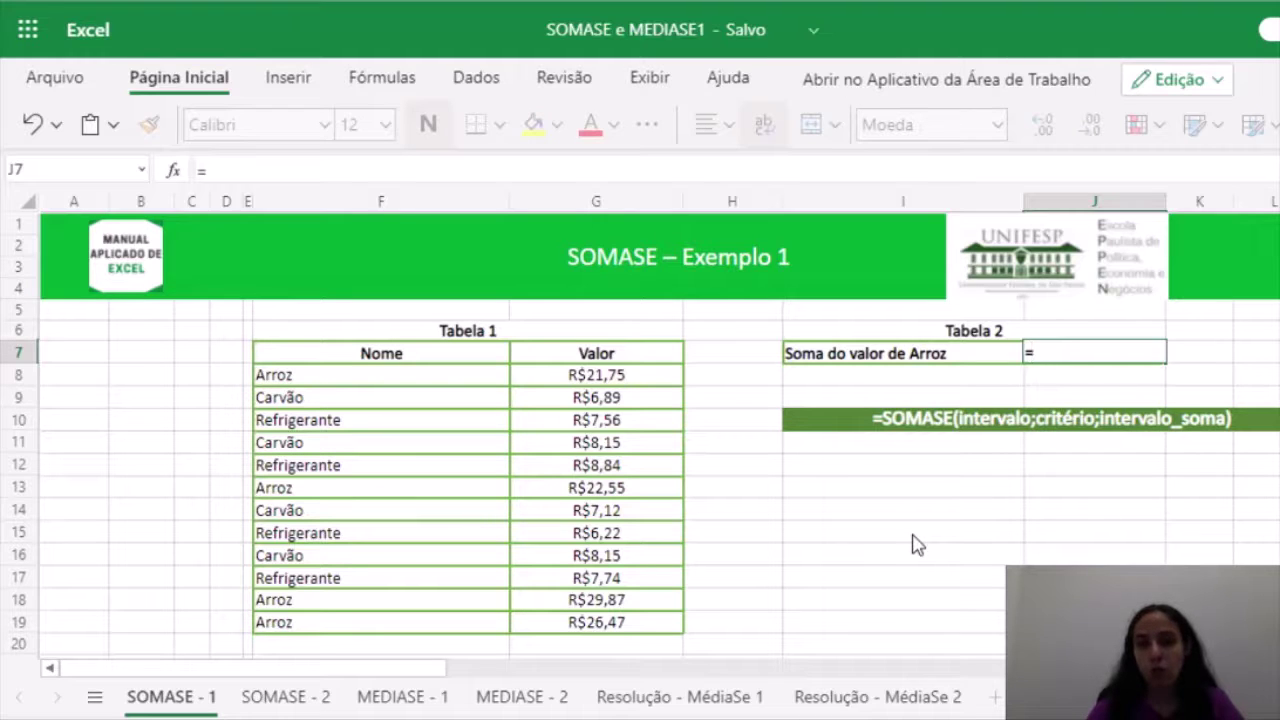
type("soma(")
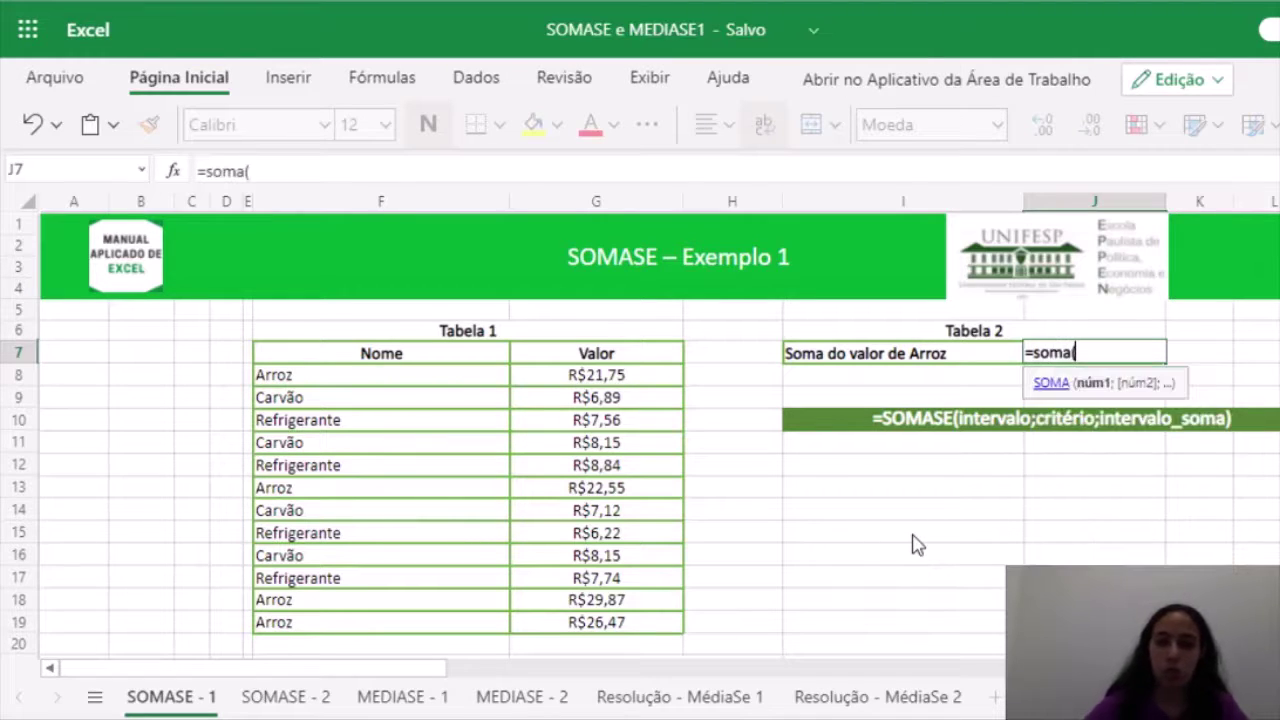
left_click(618, 375)
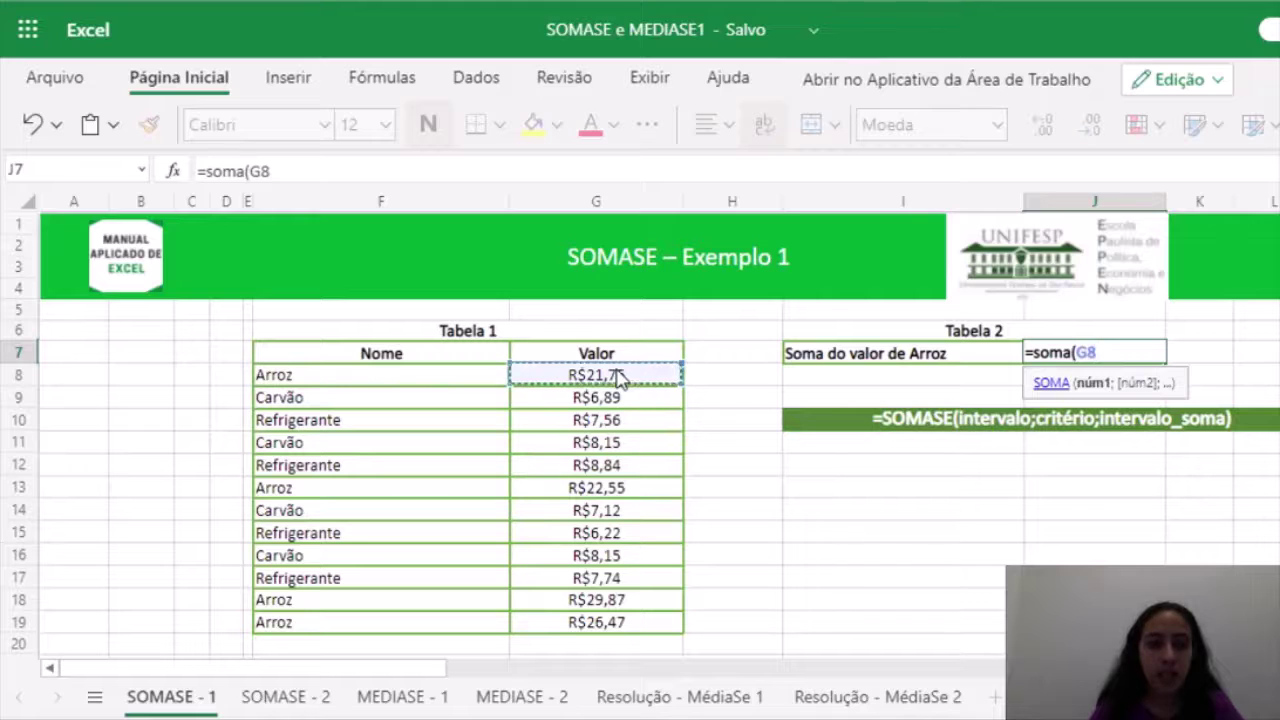
type(";")
left_click(612, 490)
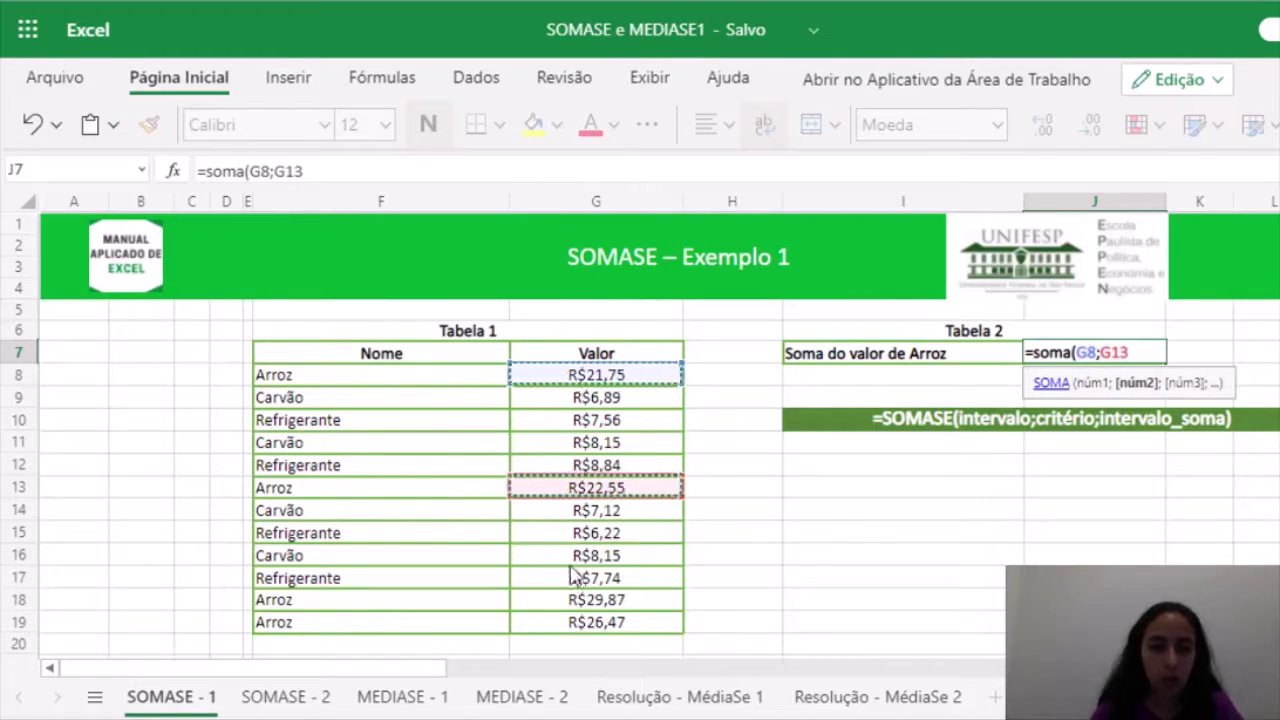
type(";")
left_click(575, 602)
type(";")
left_click(577, 622)
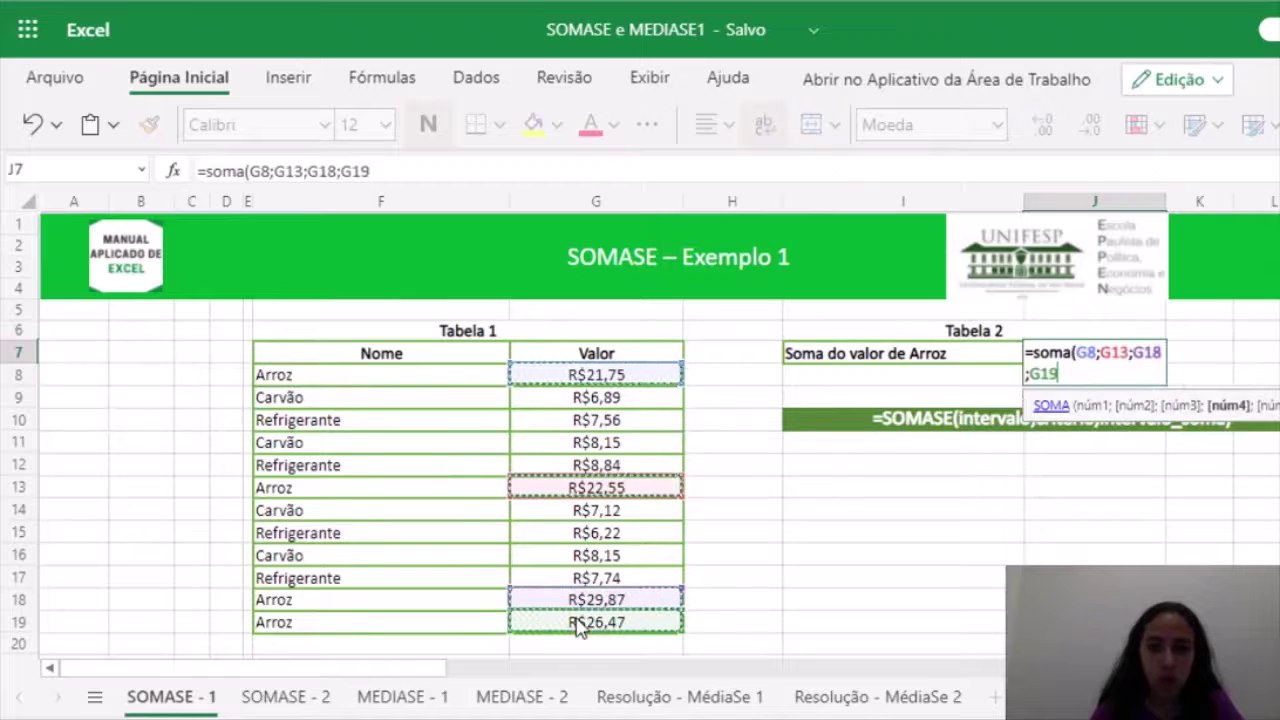
type(")")
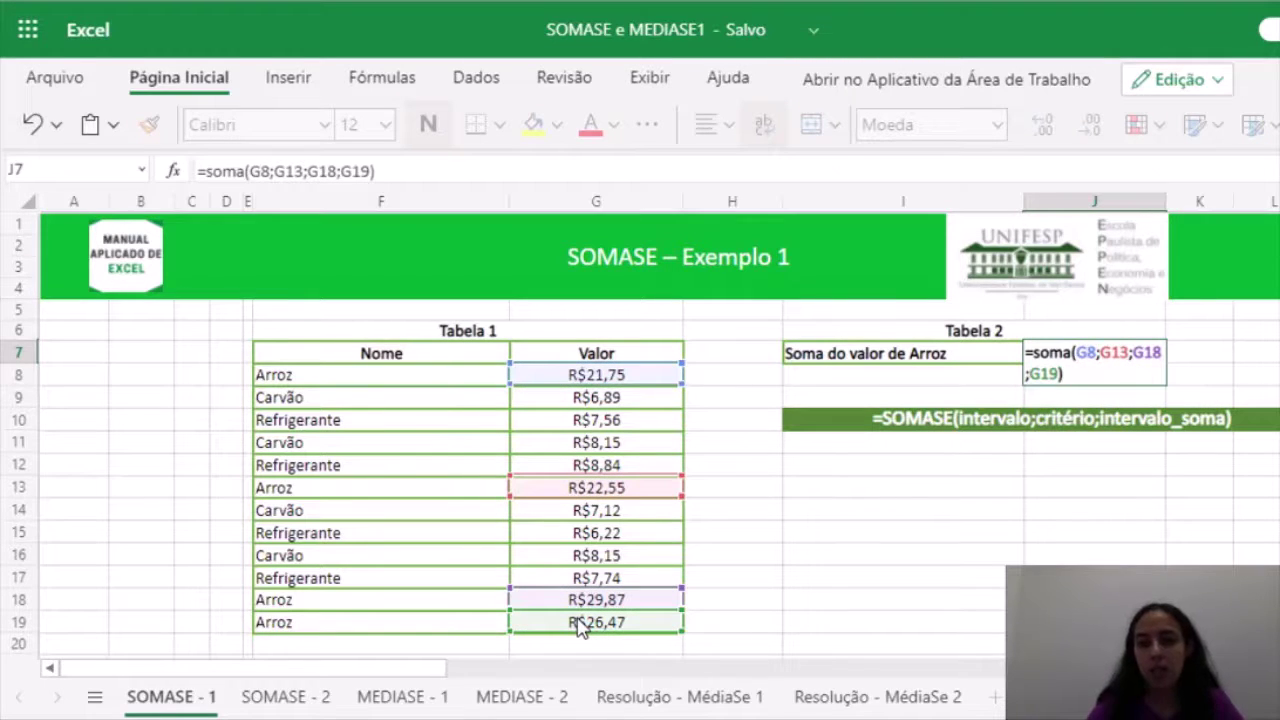
key("Return")
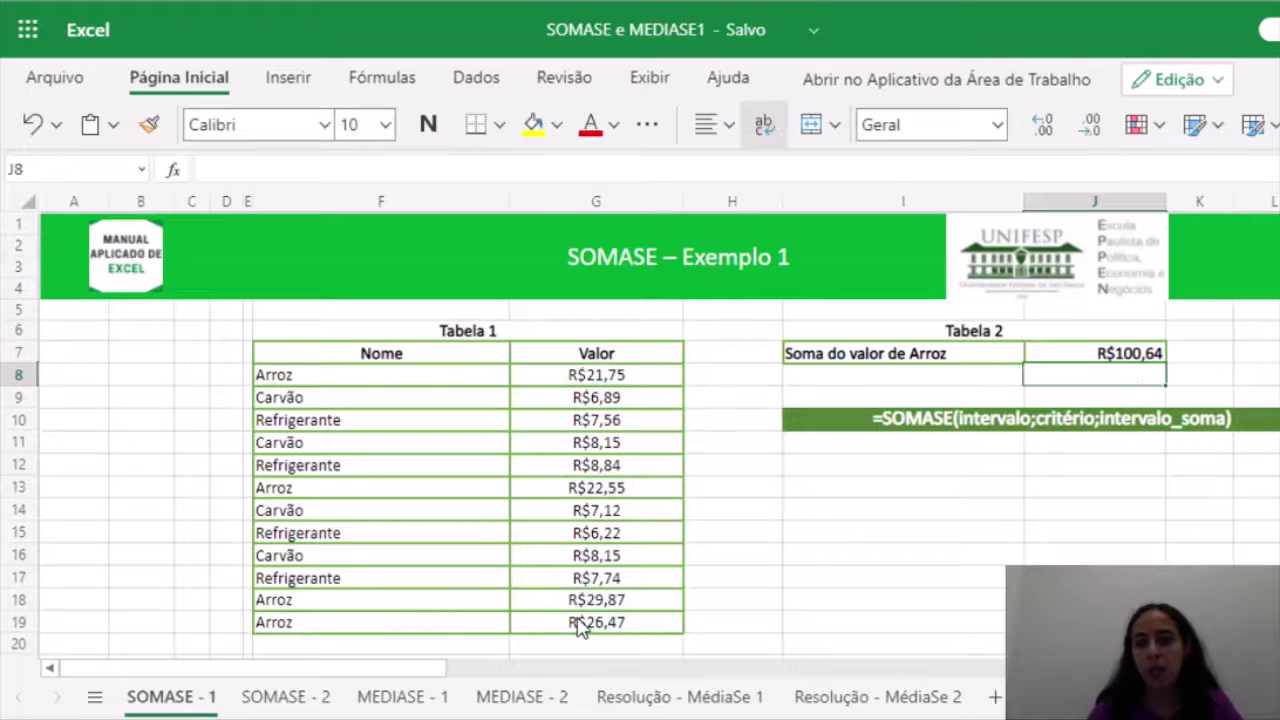
key("Up")
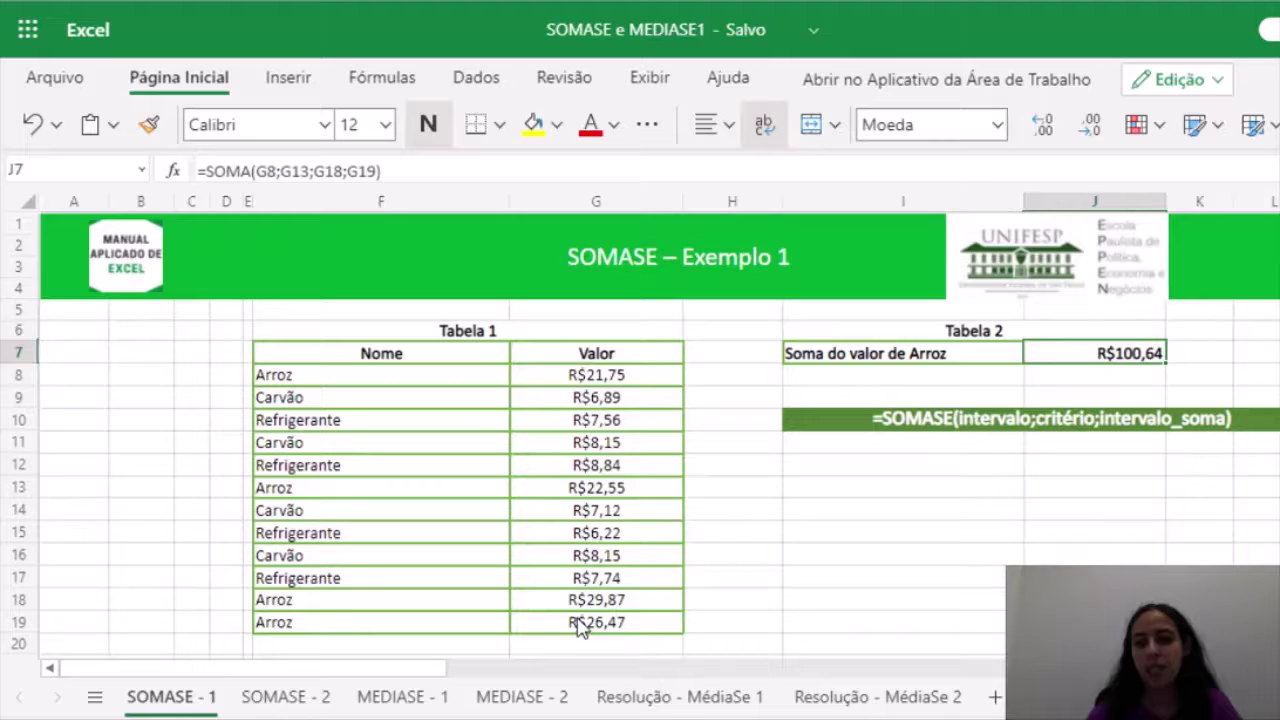
- Enter =SOMASE(F8:F19;F8;G8:G19) in L7 to sum the values whose name matches Arroz
key("Right")
key("Right")
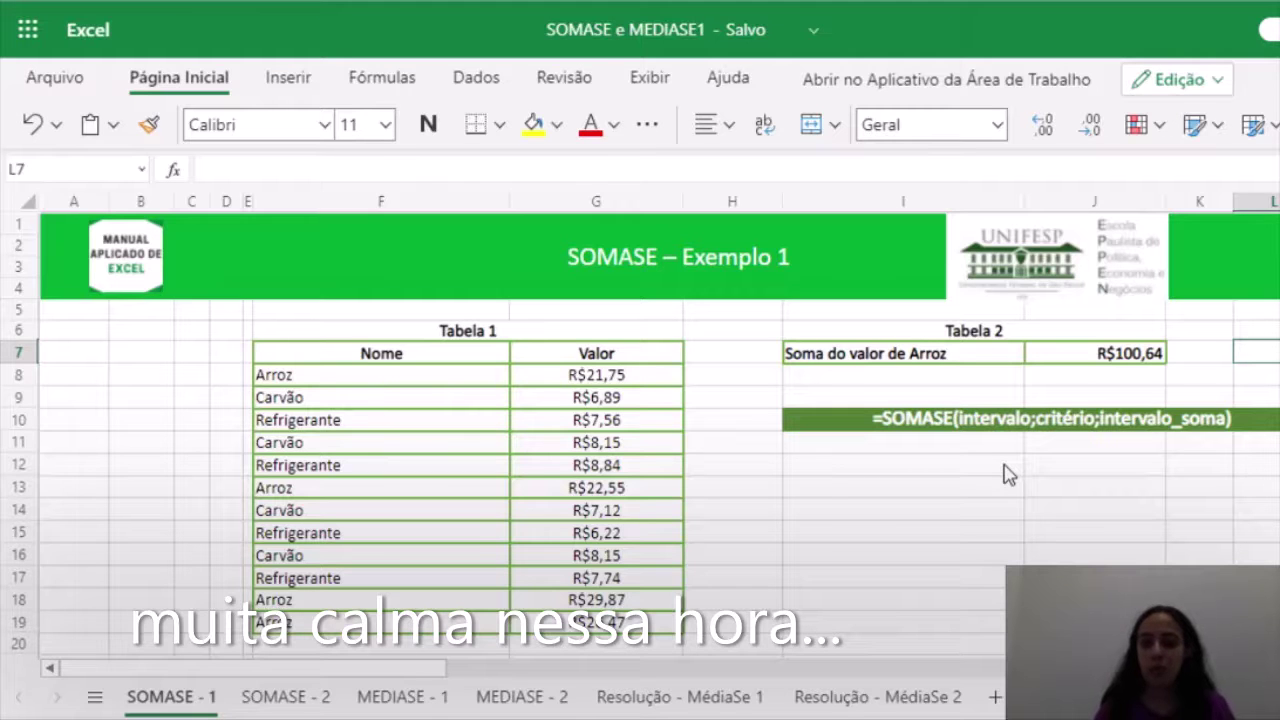
type("=")
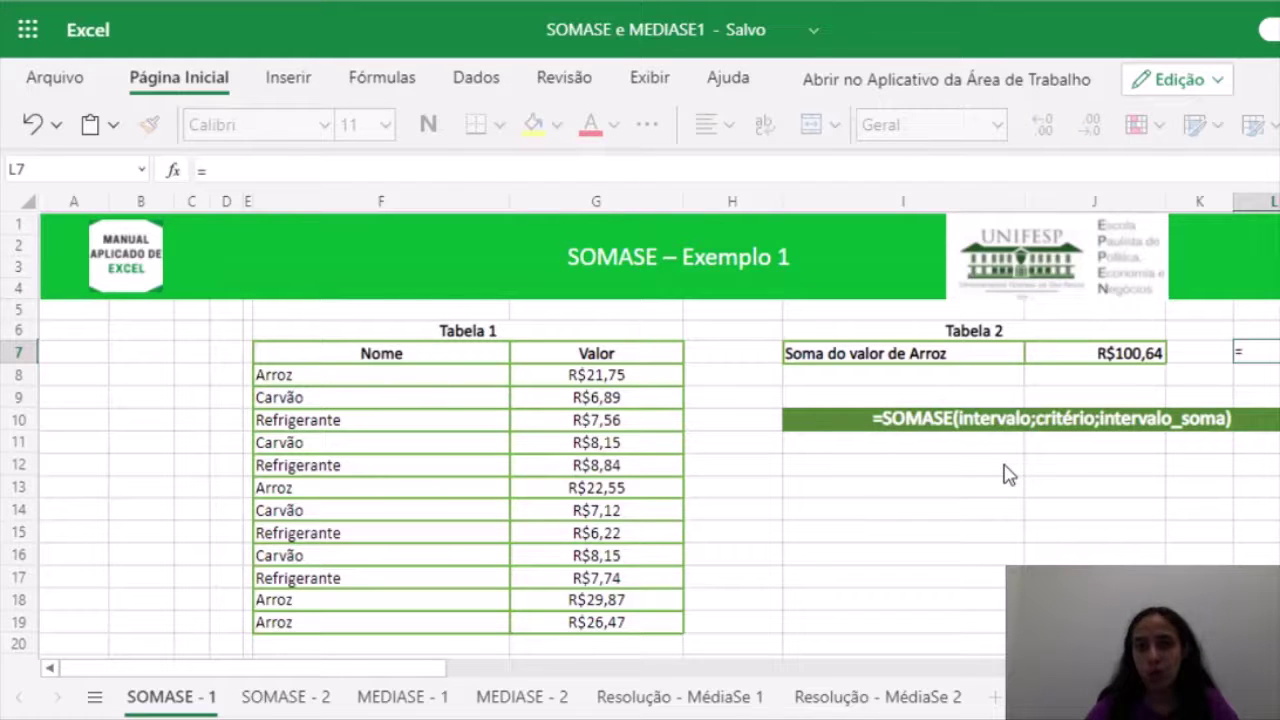
type("somase")
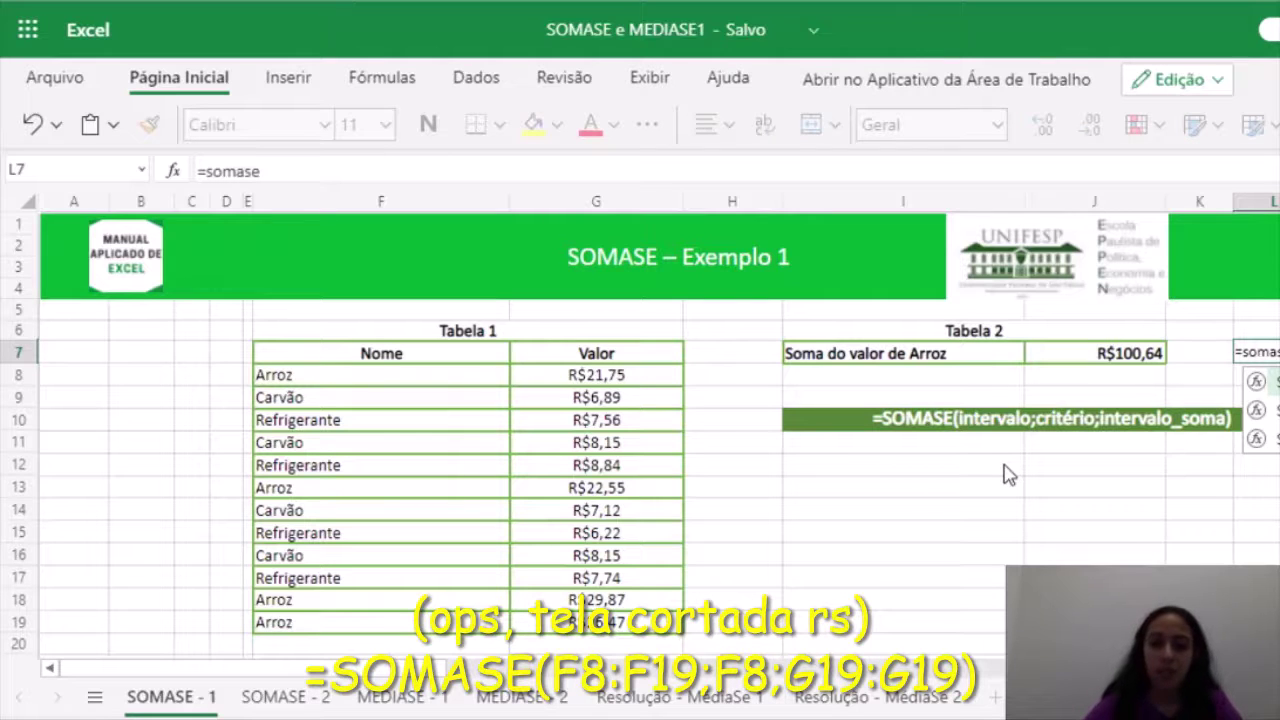
type("(")
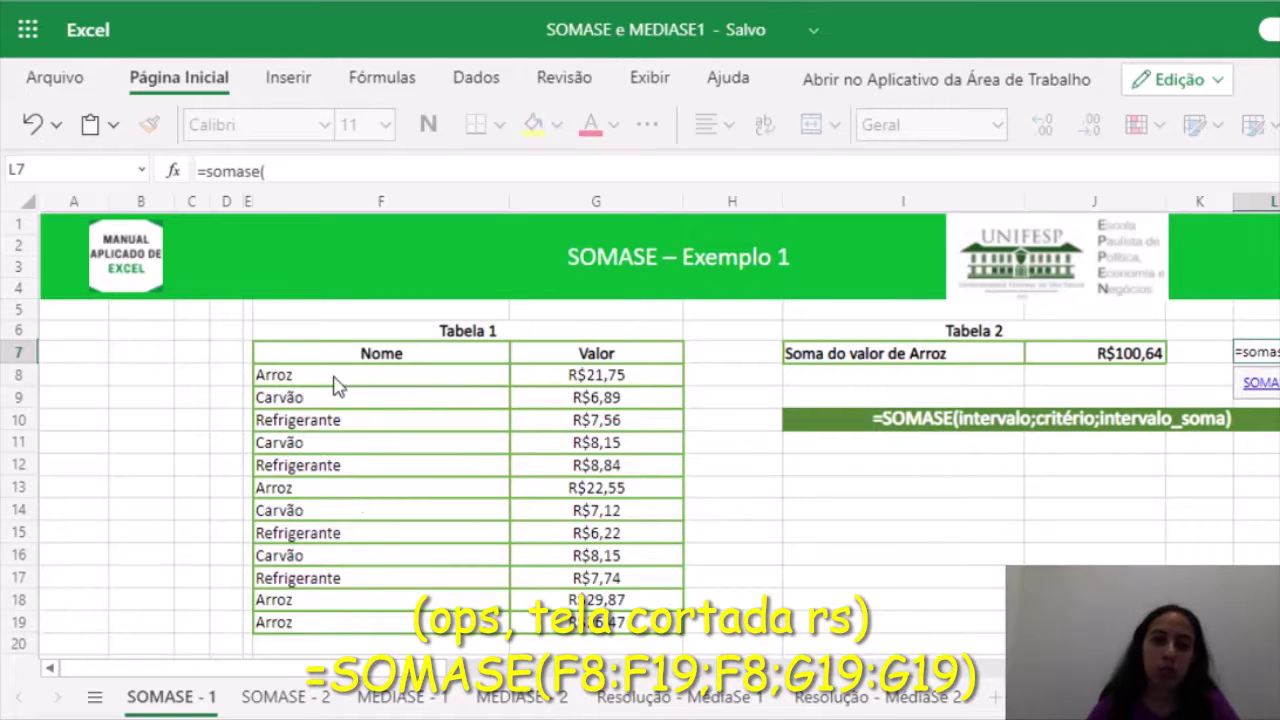
left_click_drag(335, 386, 313, 626)
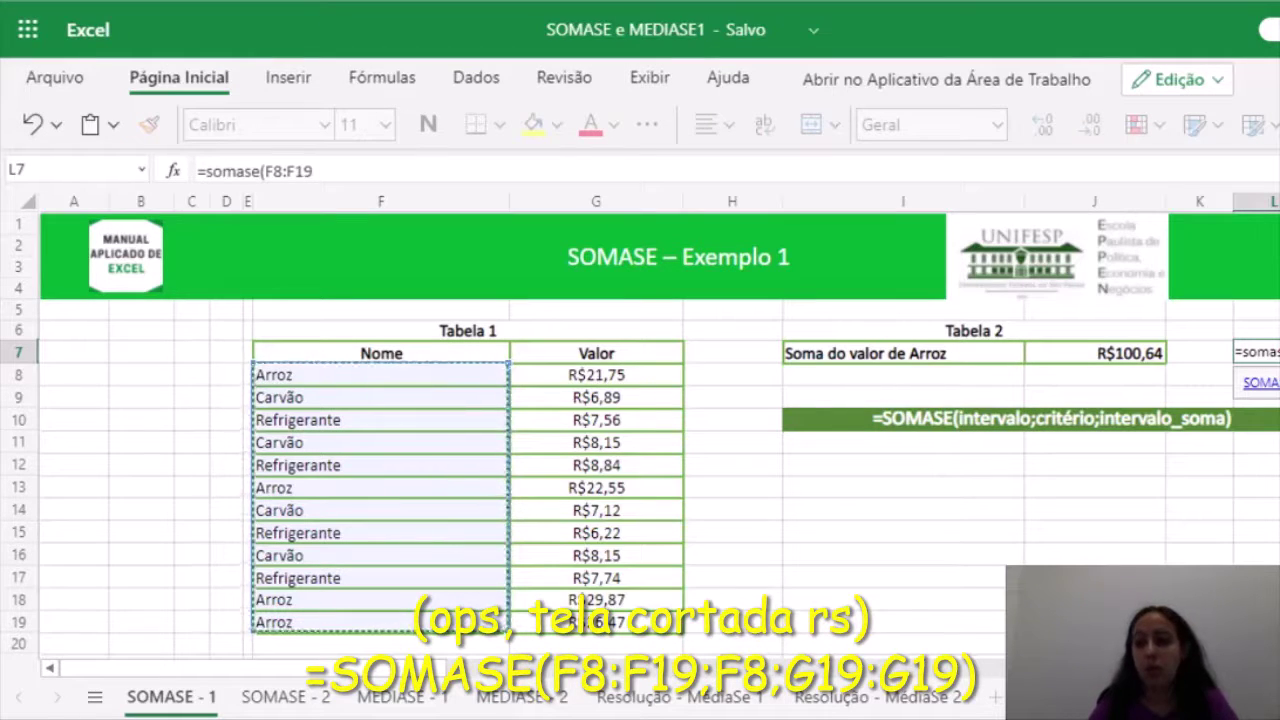
type(";")
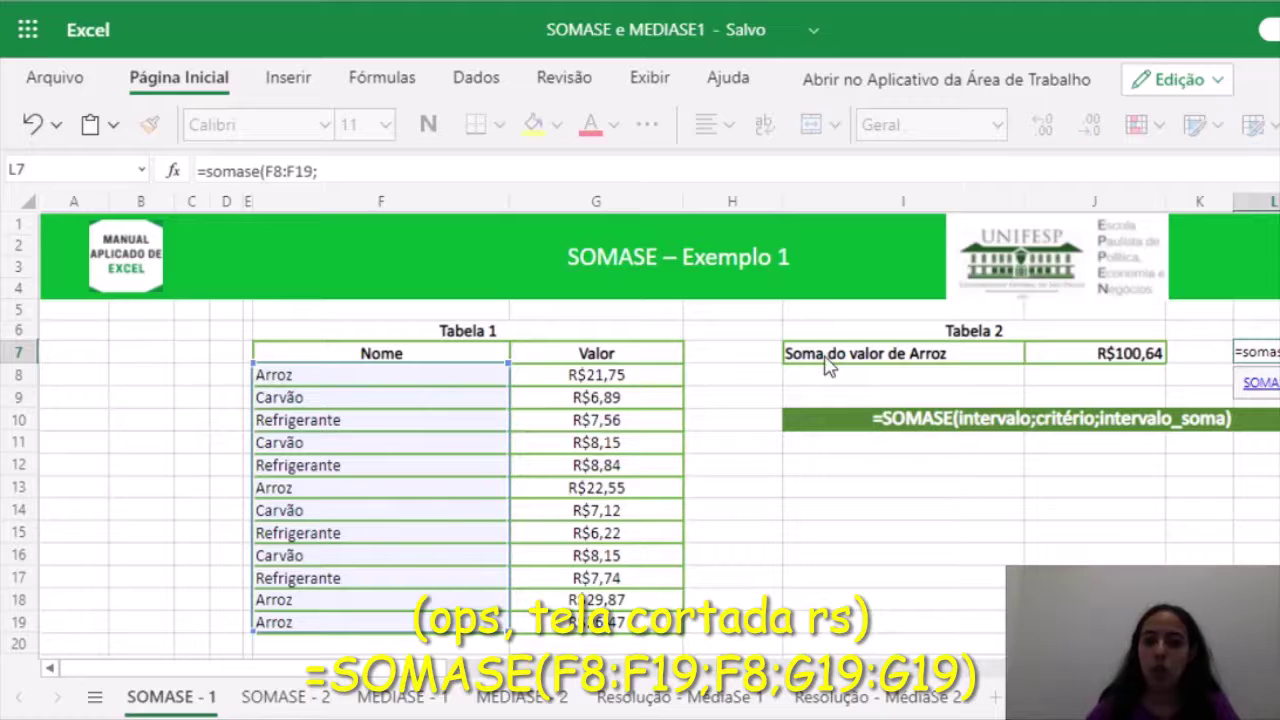
left_click(403, 380)
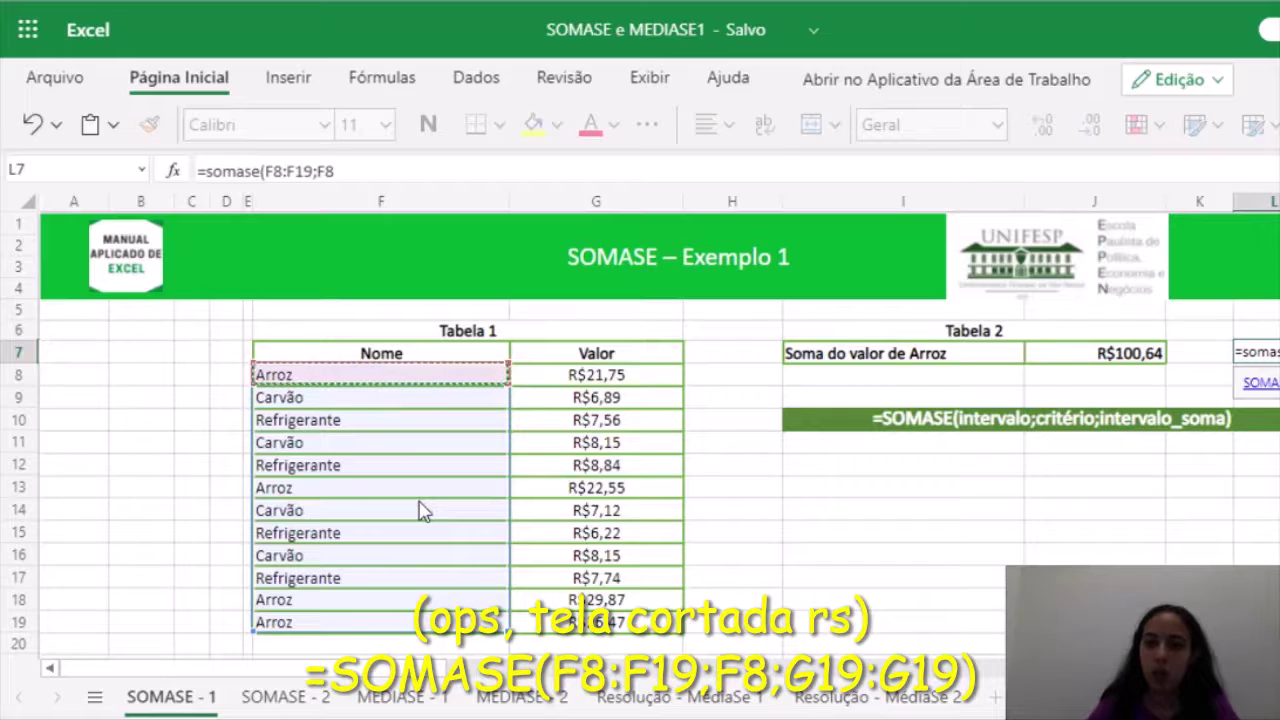
type(";")
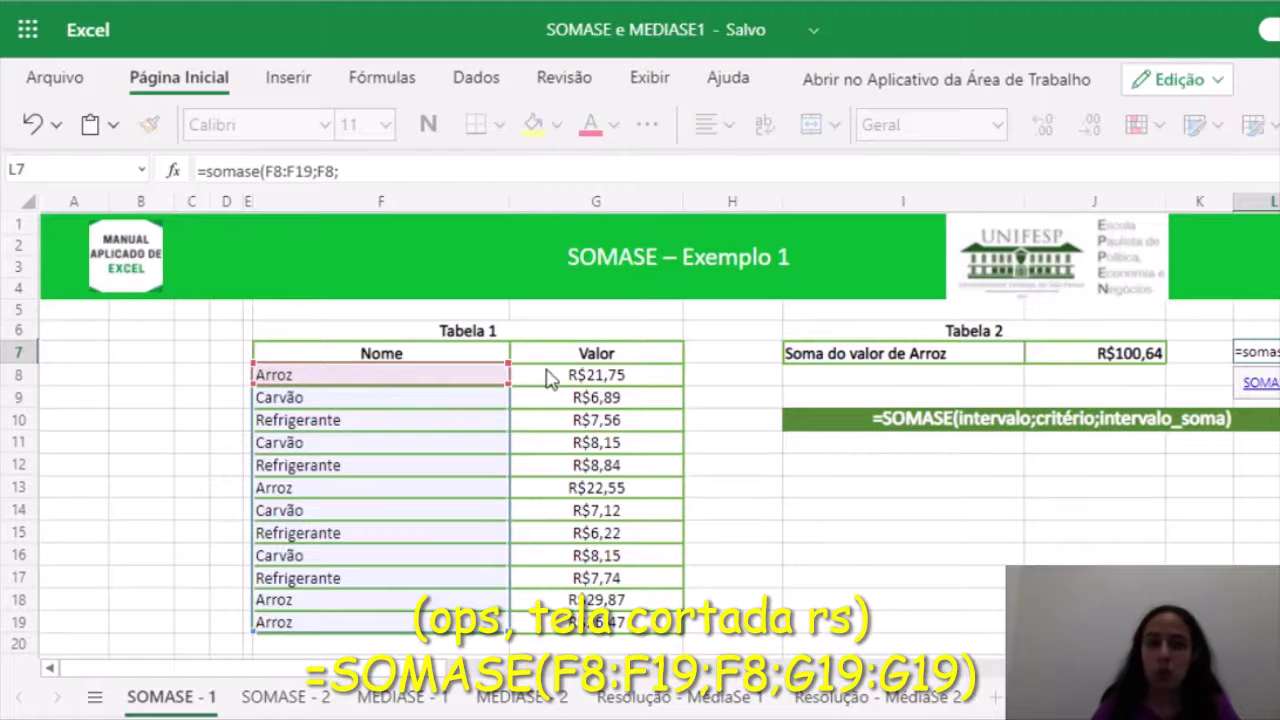
left_click_drag(540, 375, 545, 622)
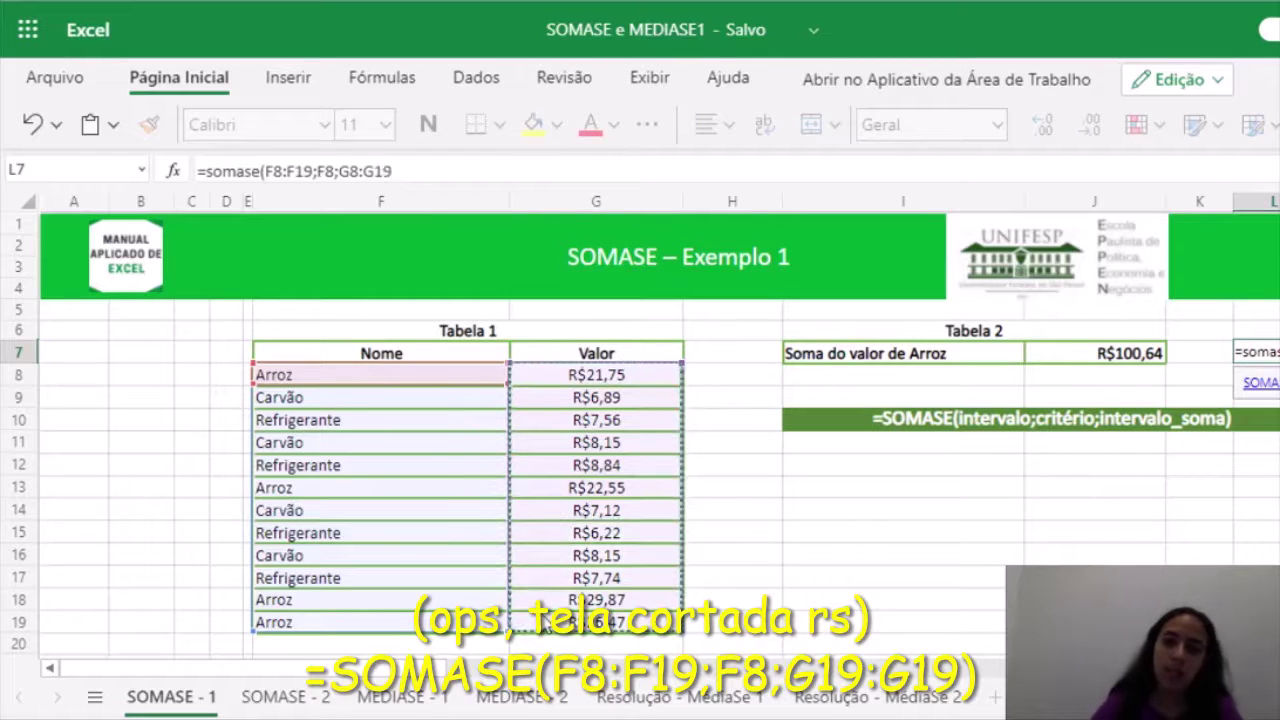
type(")")
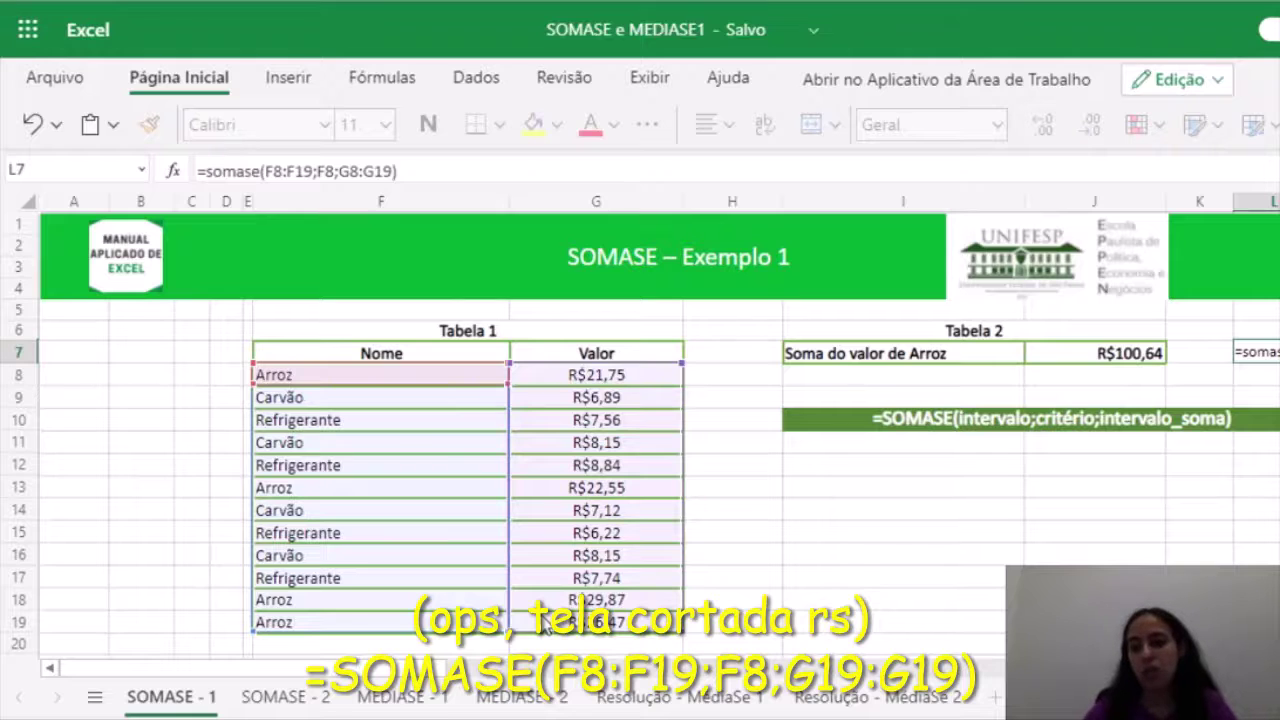
key("Return")
key("Up")
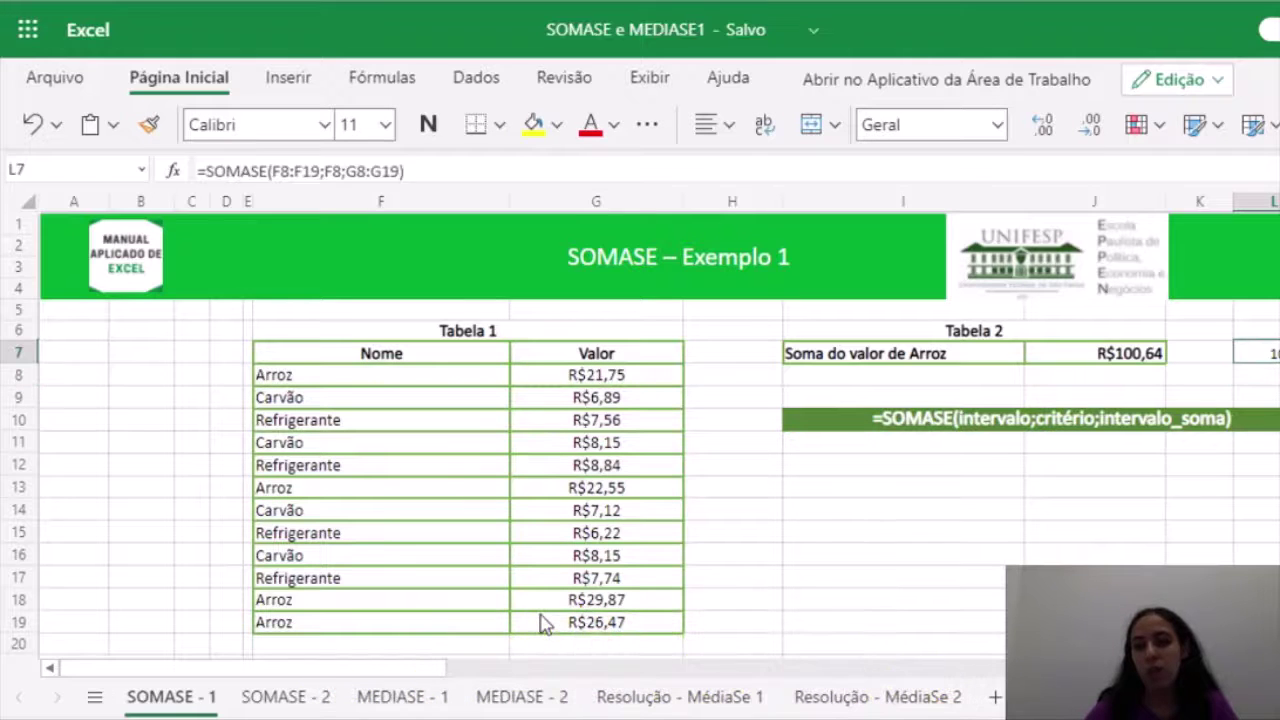
- Compare the SOMASE formula in L7 with the SOMA formula in J7
key("Left")
key("Left")
key("Right")
key("Right")
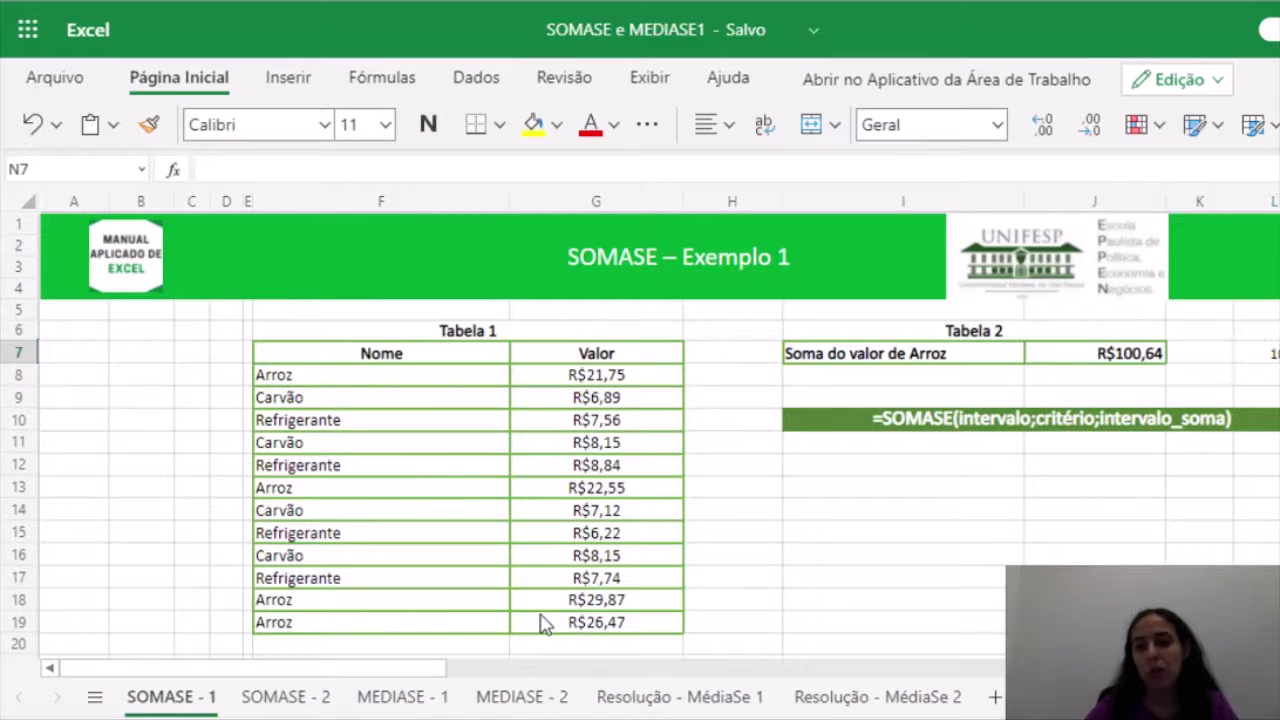
key("Left")
key("Left")
key("Right")
key("Right")
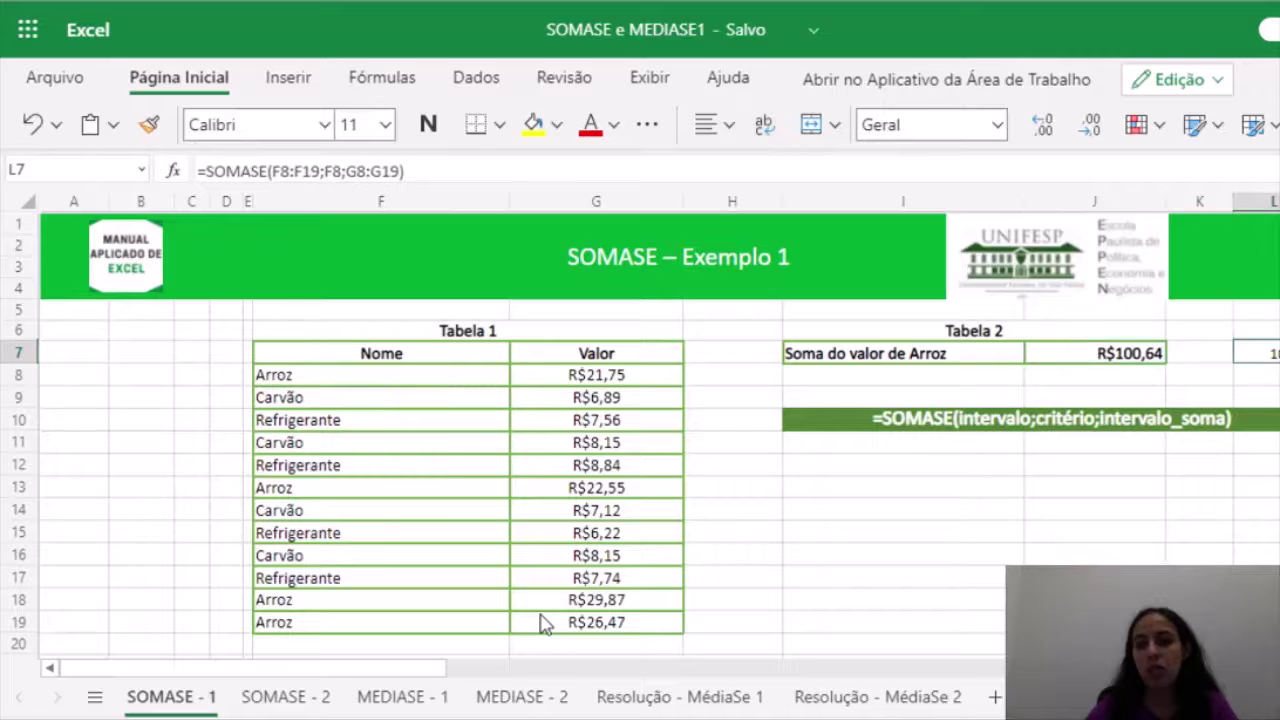
key("Left")
key("Left")
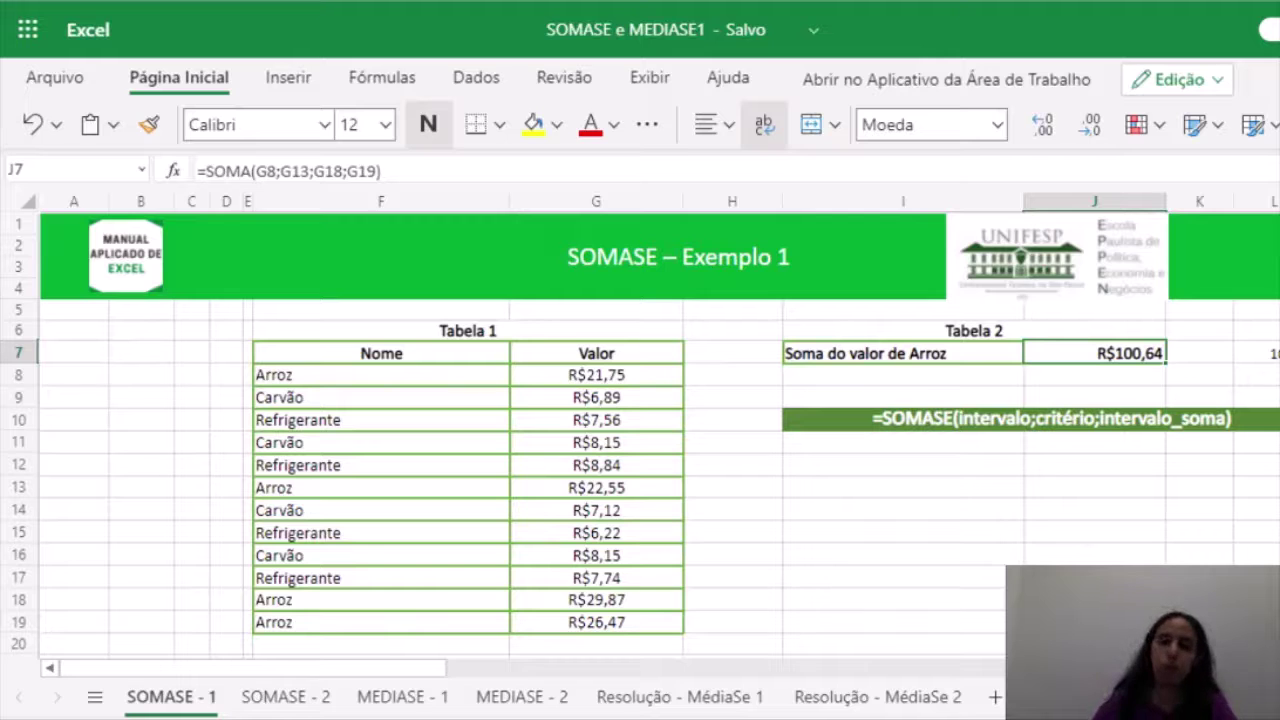
- Open the SOMASE - 2 sheet and look through the whole Itens para venda table
left_click(286, 697)
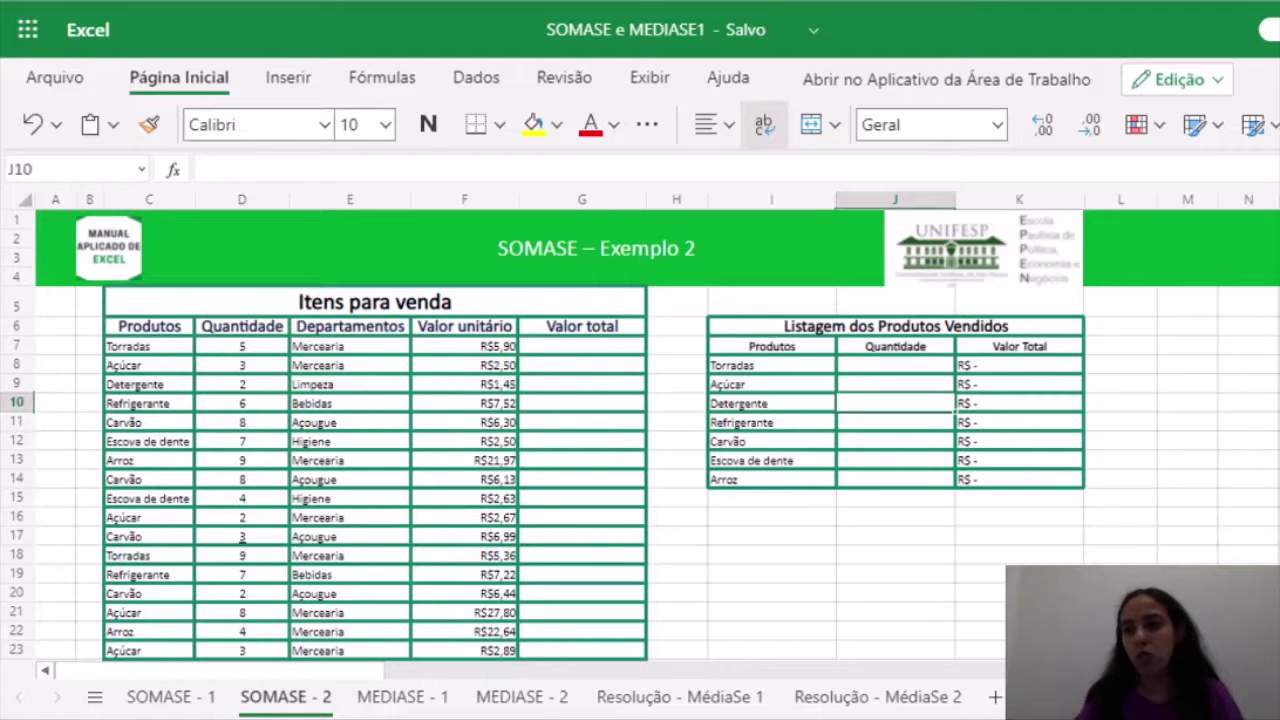
scroll(640, 435, "down", 4)
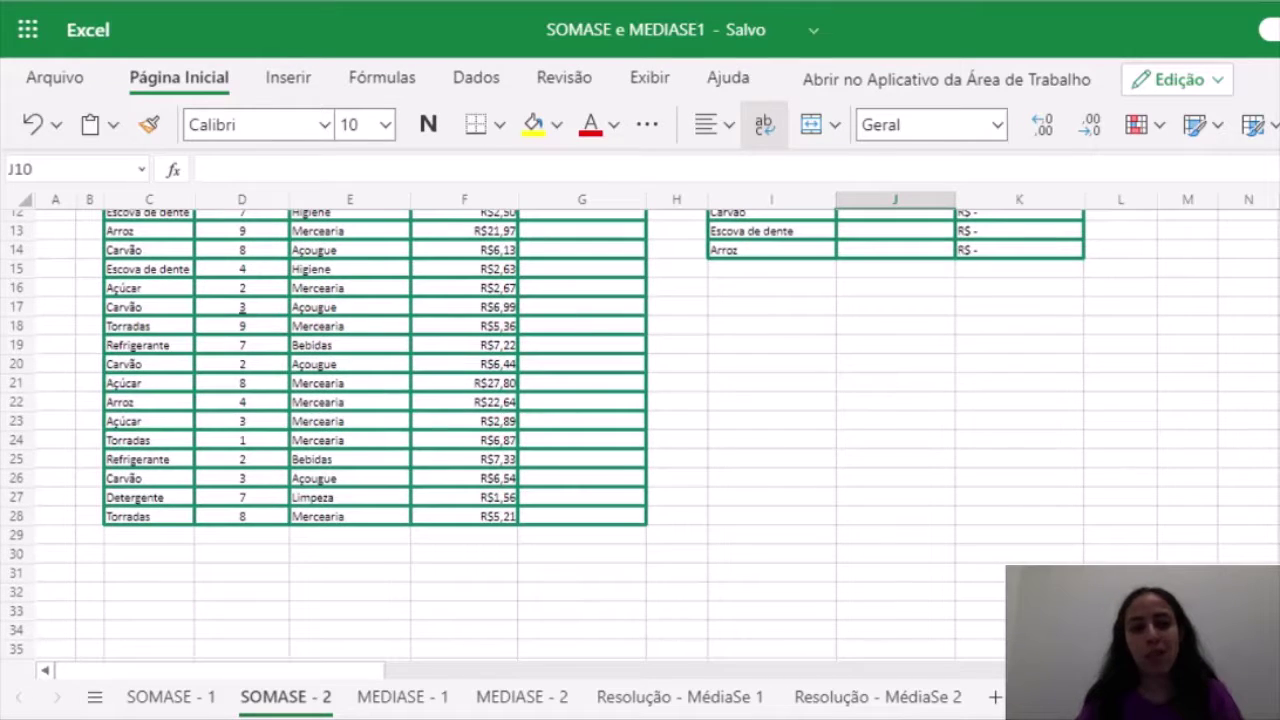
scroll(640, 435, "up", 4)
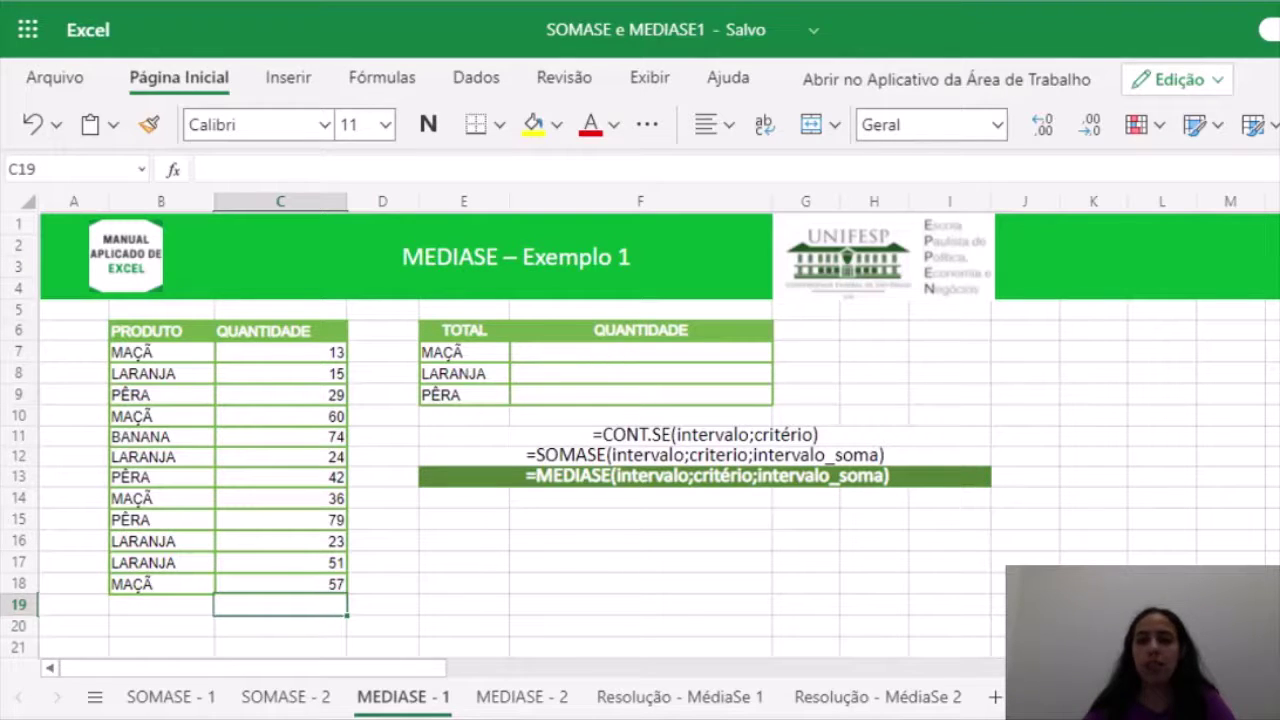
- On the MEDIASE - 1 sheet, review the CONT.SE, SOMASE and MEDIASE syntax examples in rows 11 to 13
left_click(650, 418)
left_click(635, 437)
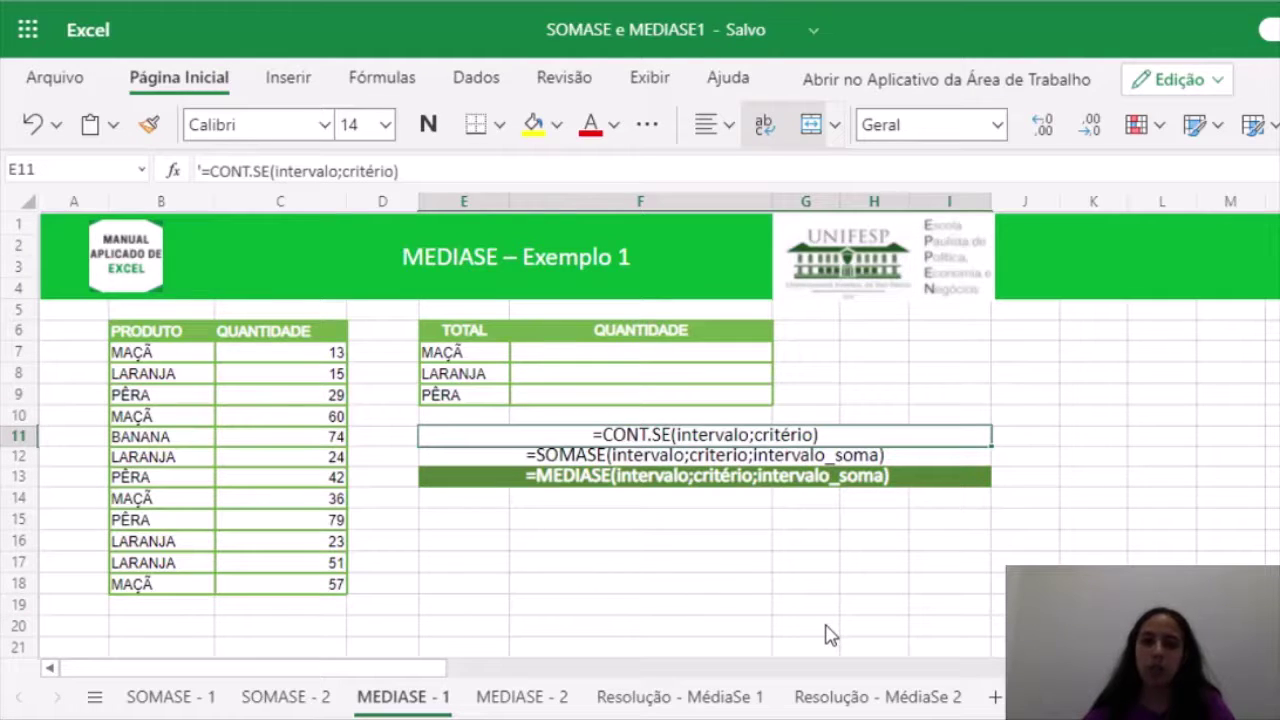
left_click(617, 458)
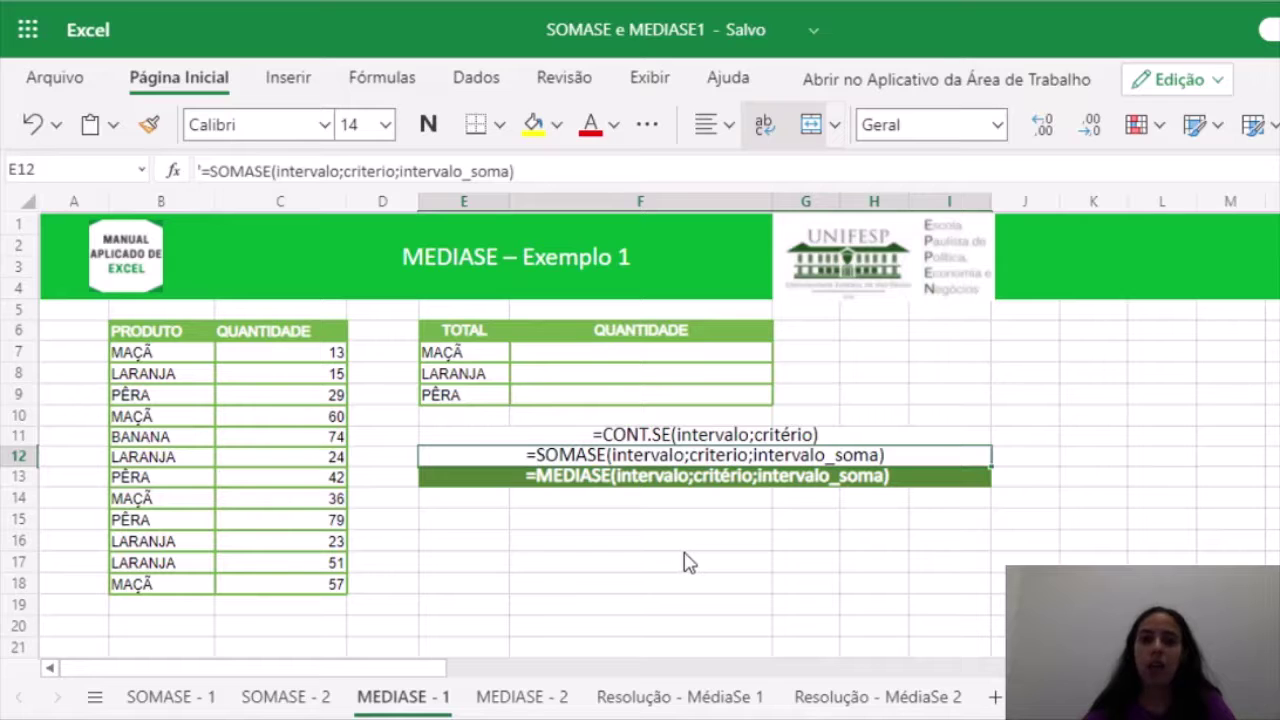
left_click(567, 482)
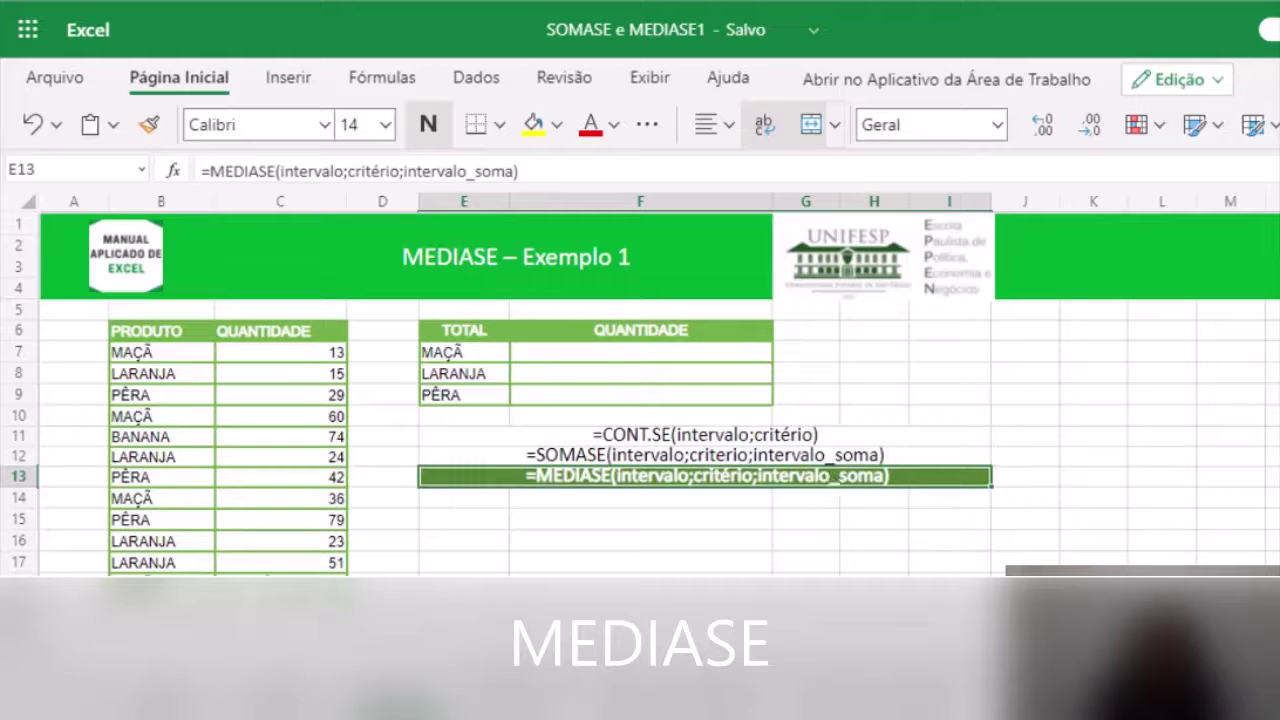
- Start a formula in C19 that references the four MAÇÃ quantities as C7;C10;C14;C18
left_click(276, 606)
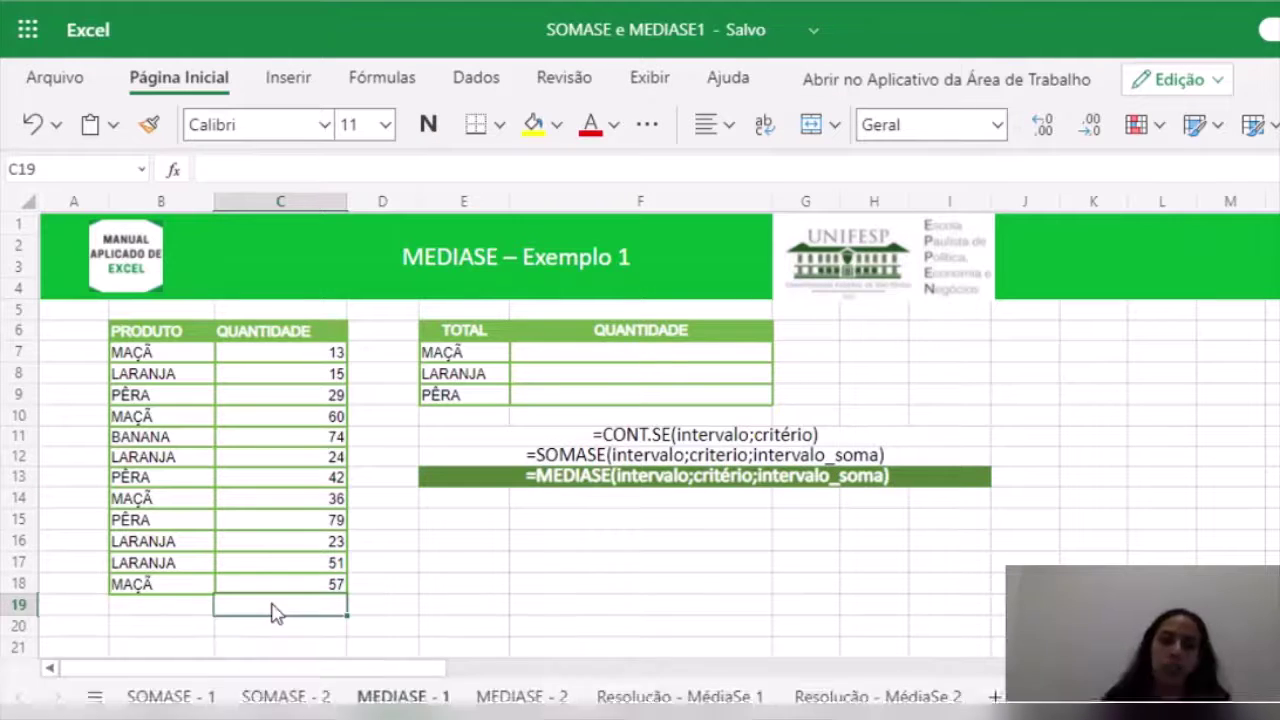
left_click(590, 355)
left_click(279, 602)
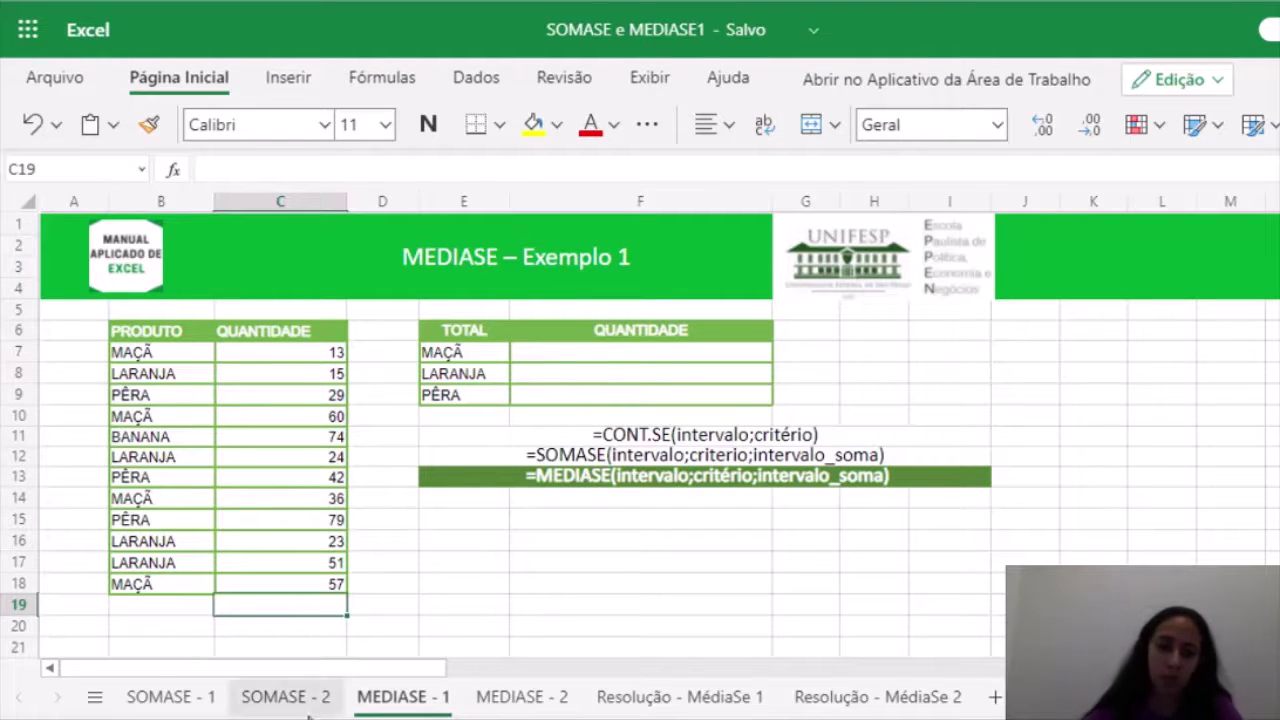
type("=")
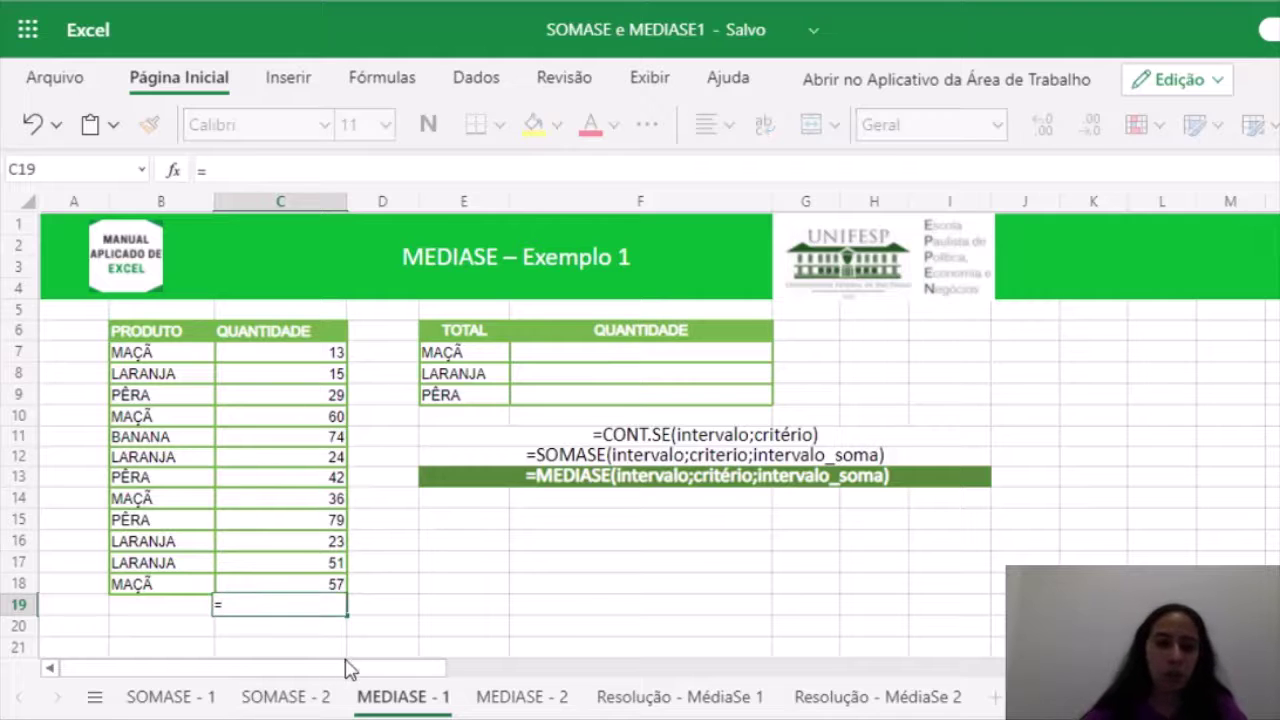
left_click(330, 352)
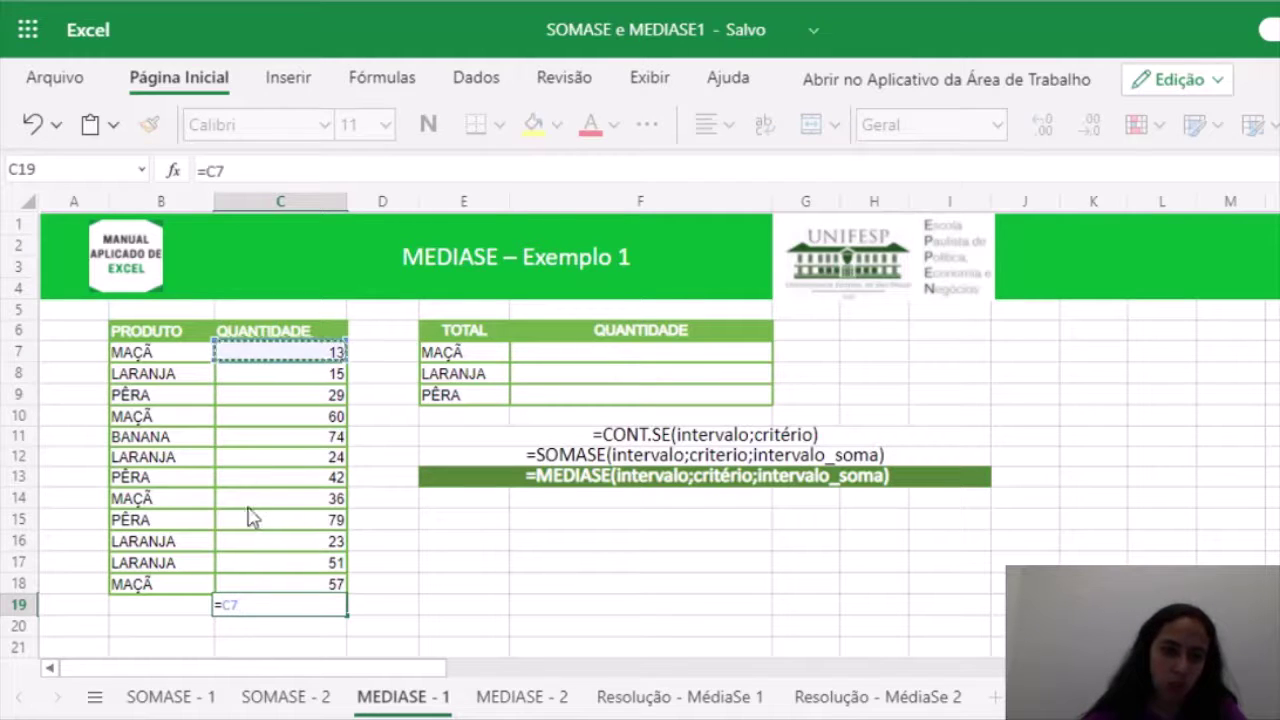
type(";")
left_click(266, 418)
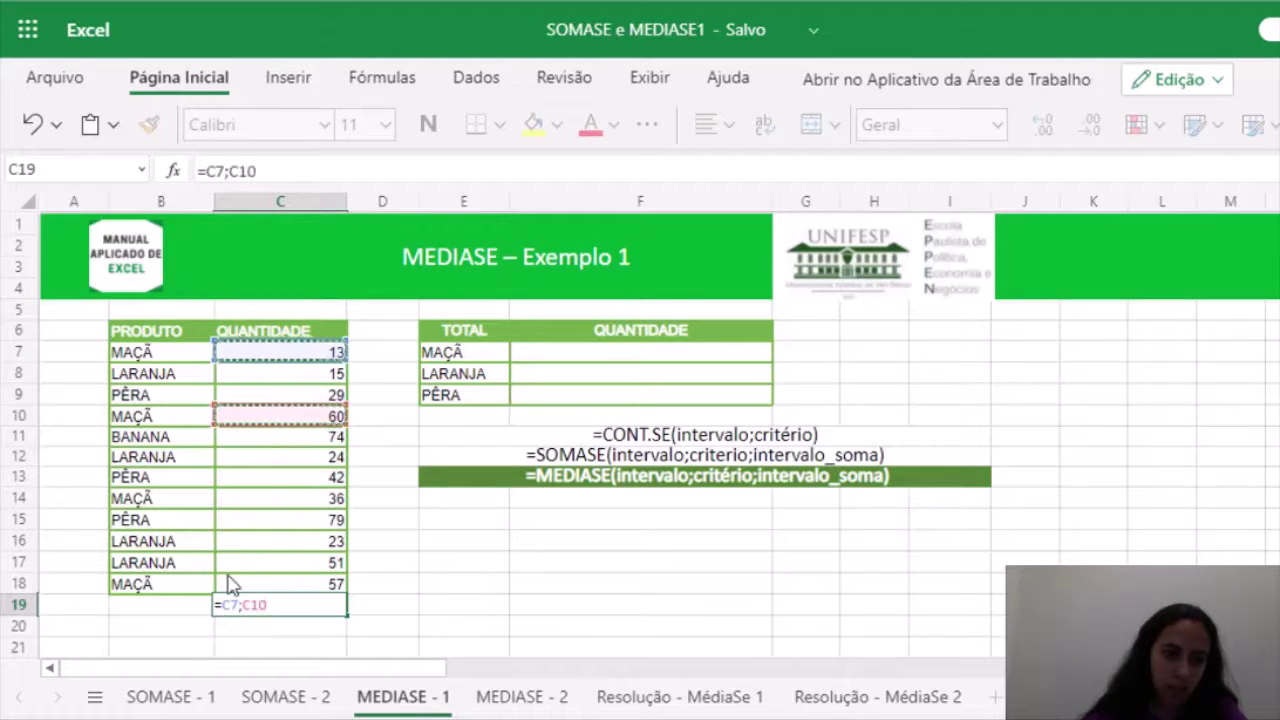
type(";")
left_click(238, 499)
type(";")
left_click(230, 586)
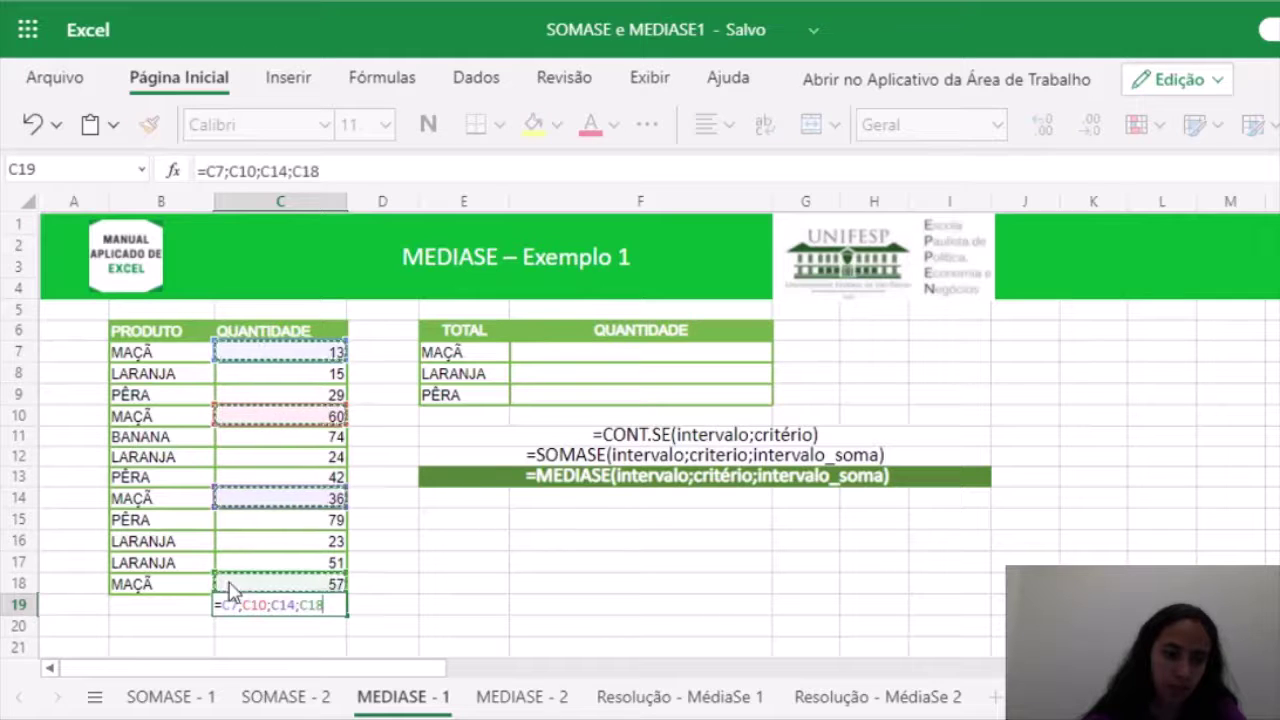
- Wrap the references in C19 in the MÉDIA function to get =MÉDIA(C7;C10;C14;C18)
left_click(222, 605)
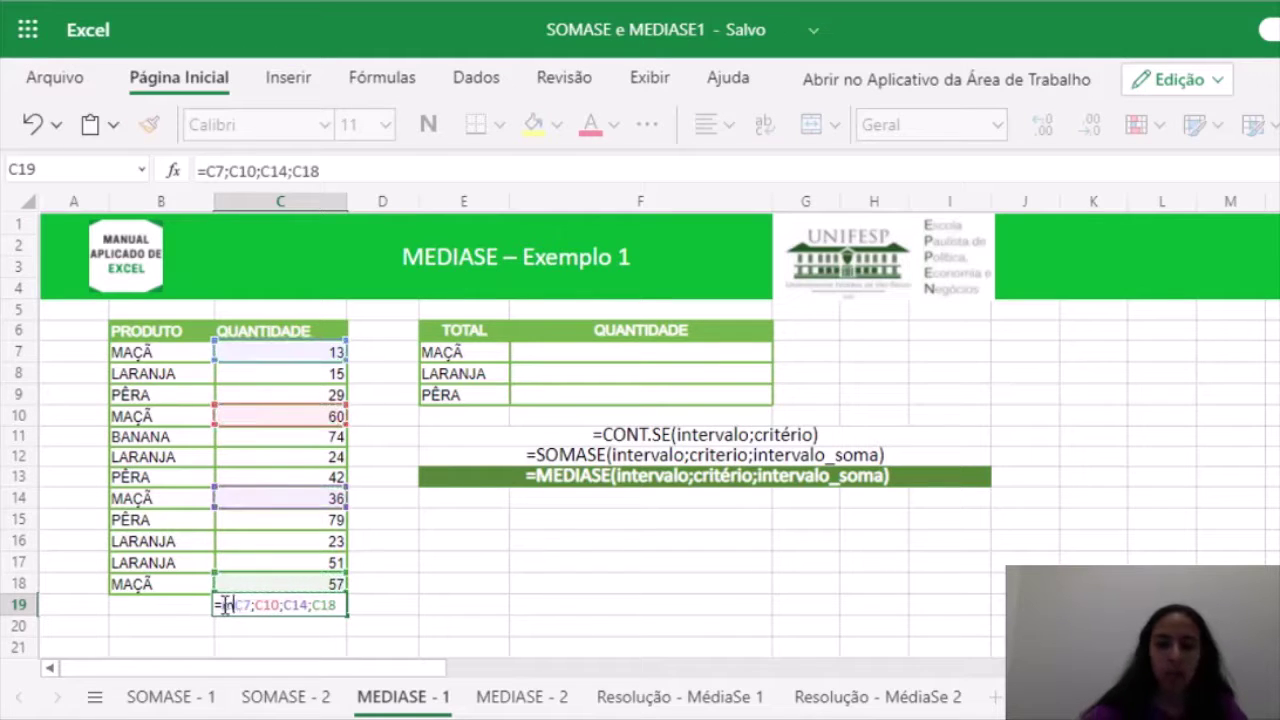
type("mé")
type("di")
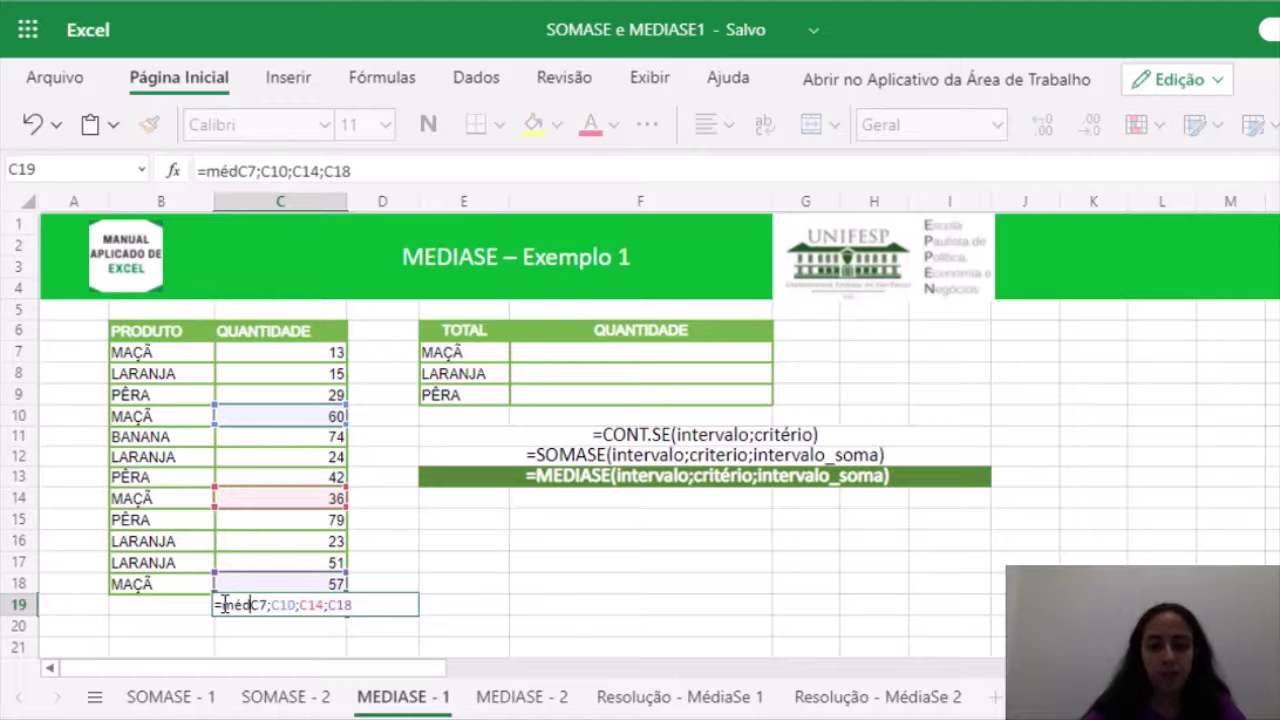
type("a(")
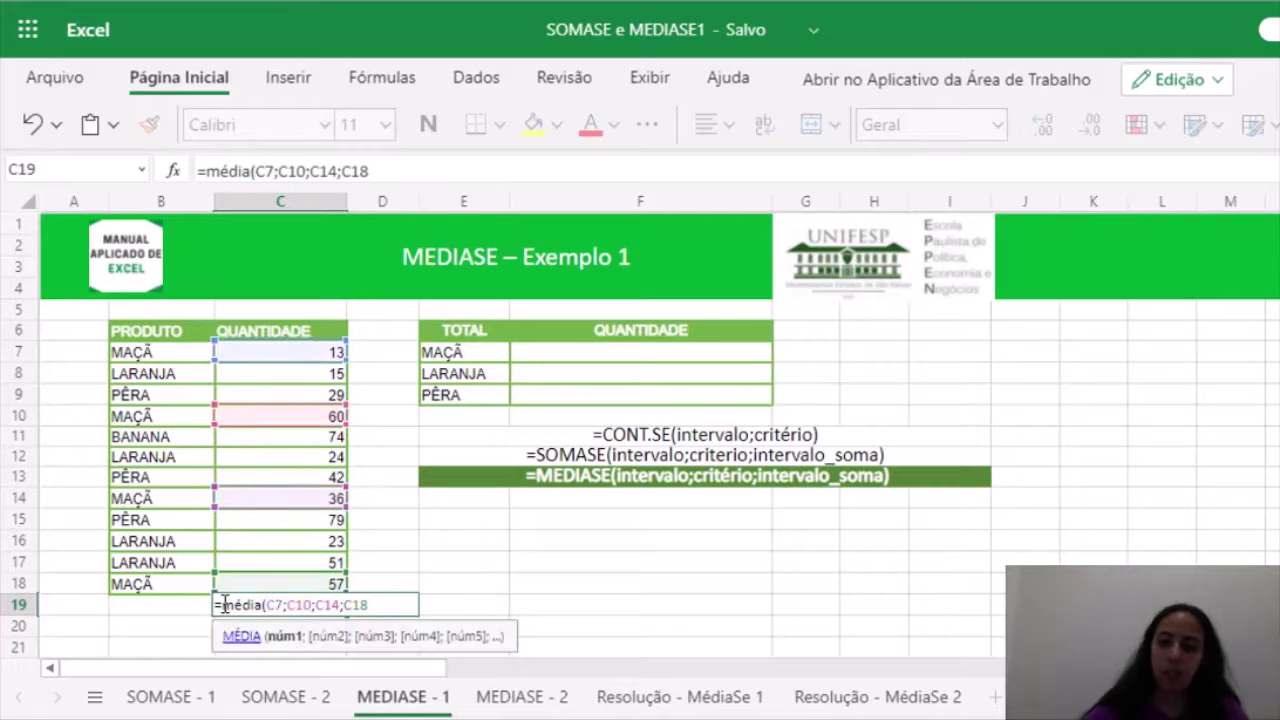
key("End")
type(")")
key("Return")
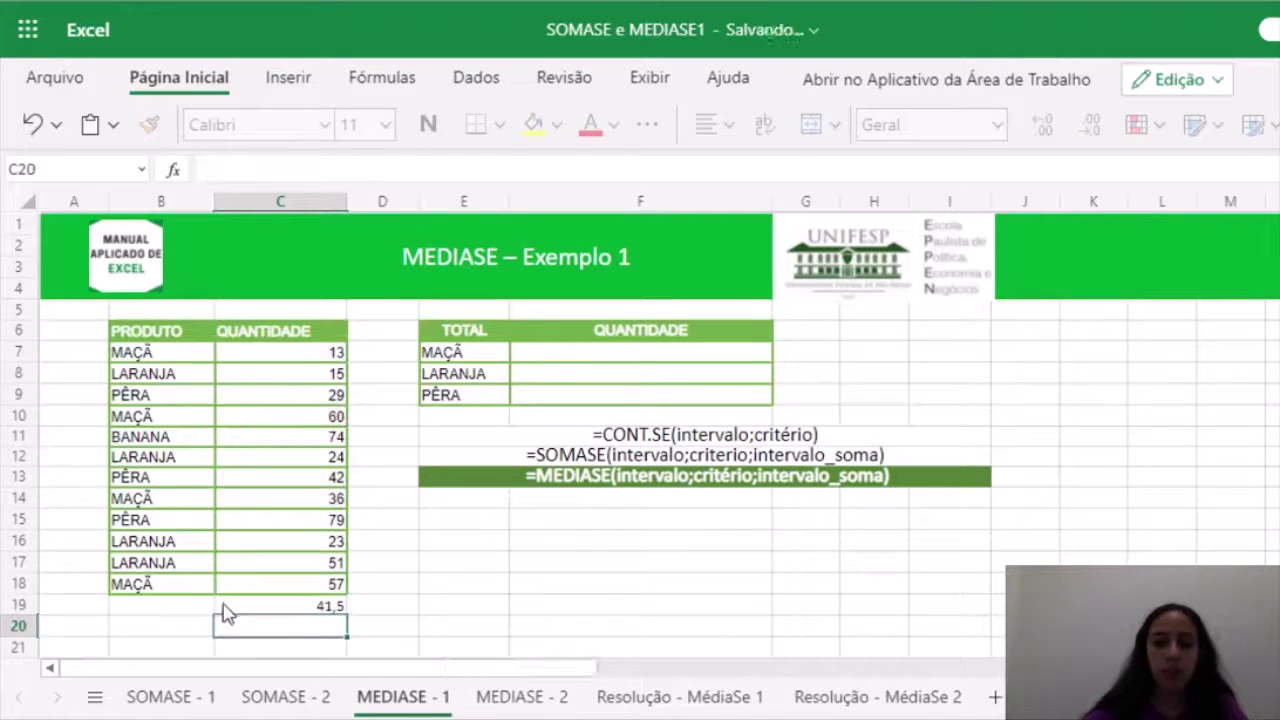
left_click(323, 608)
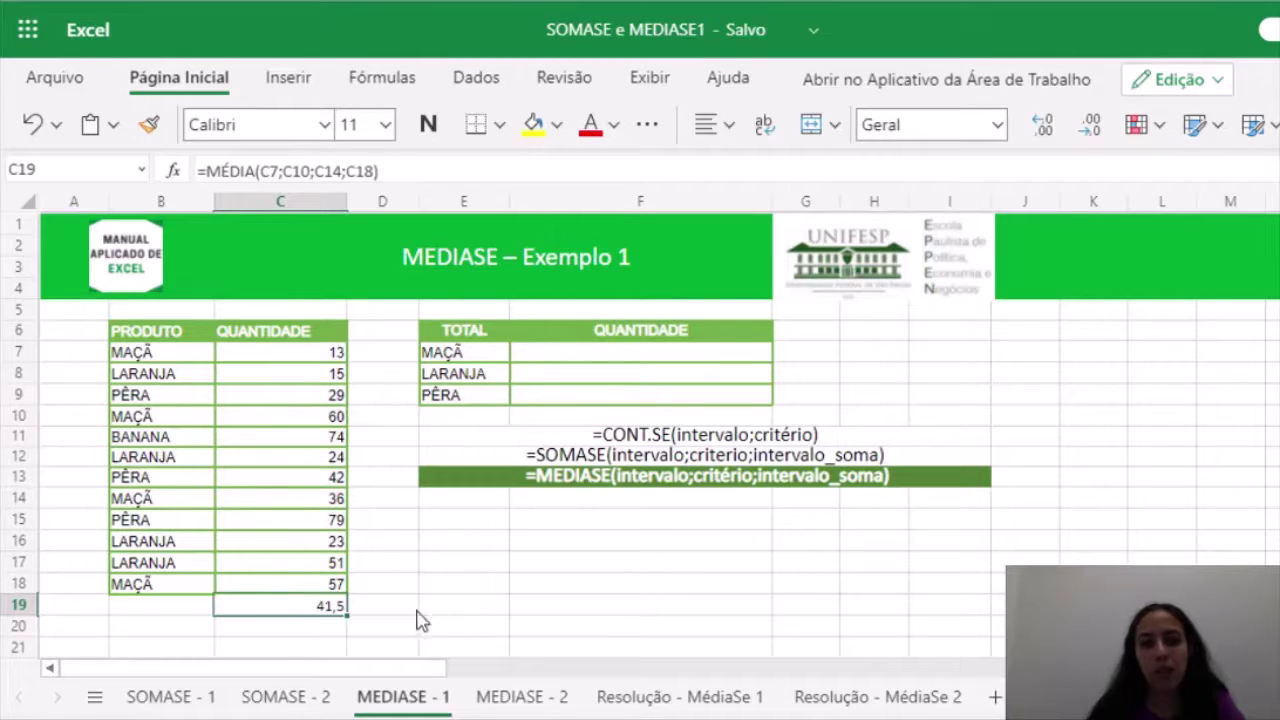
- Begin a formula with the accented MÉDIASE function in F7, the quantity cell for MAÇÃ
left_click(630, 361)
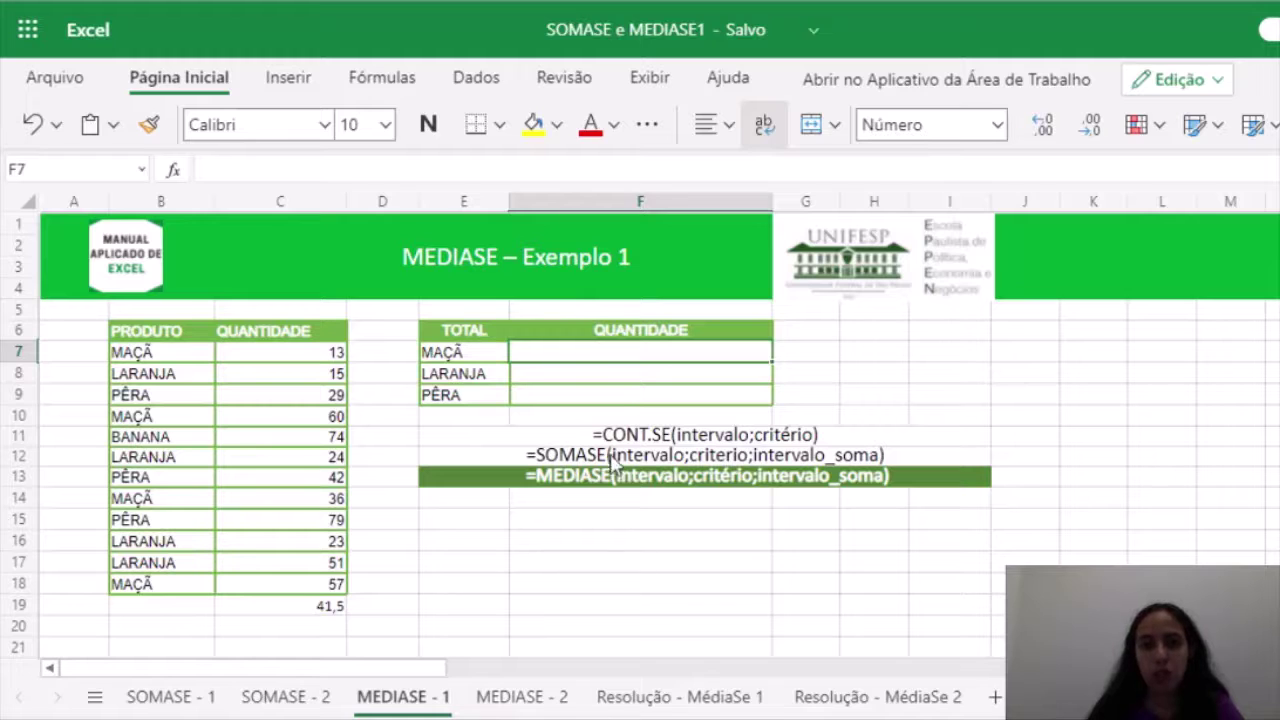
type("=")
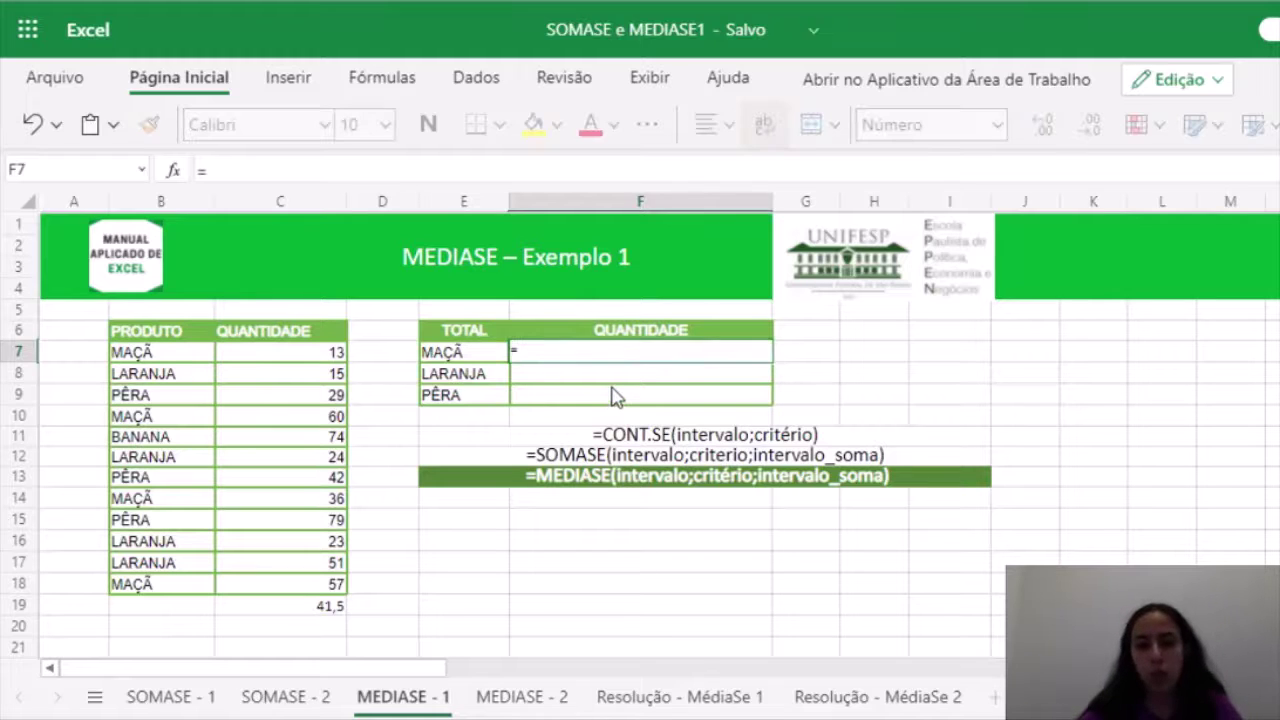
type("MEDIA")
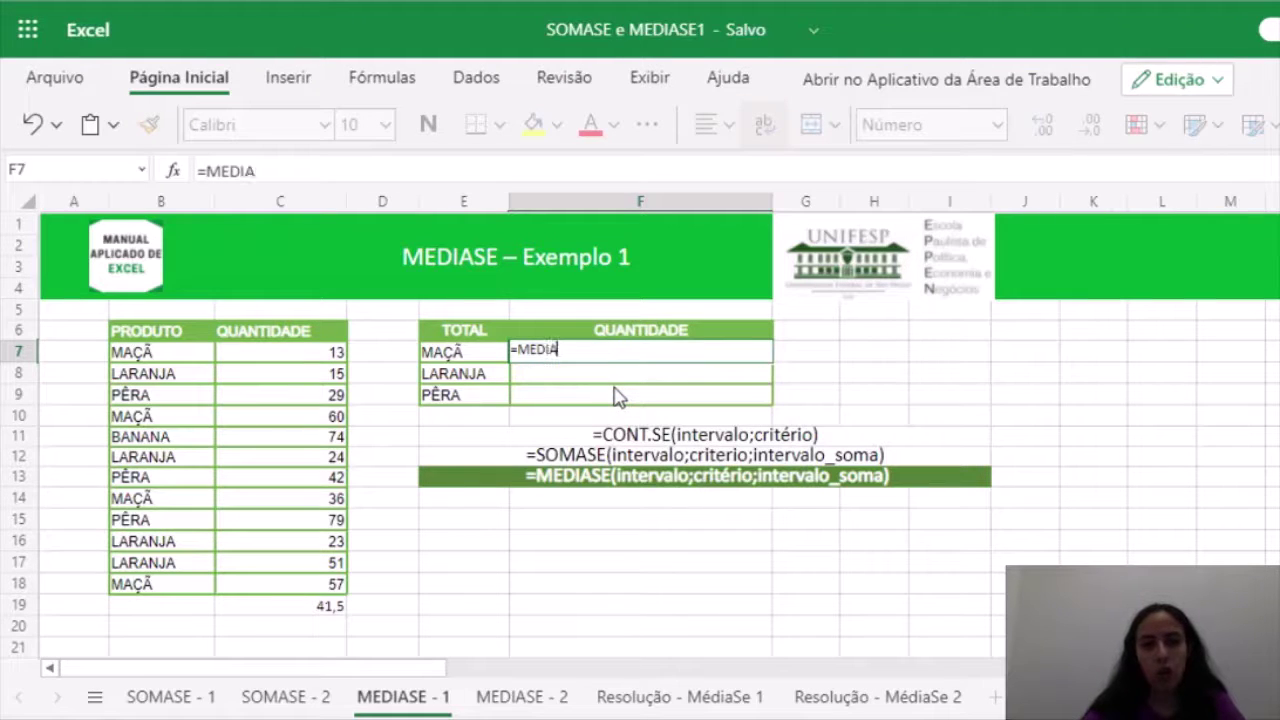
key("BackSpace")
key("BackSpace")
key("BackSpace")
key("BackSpace")
key("BackSpace")
key("BackSpace")
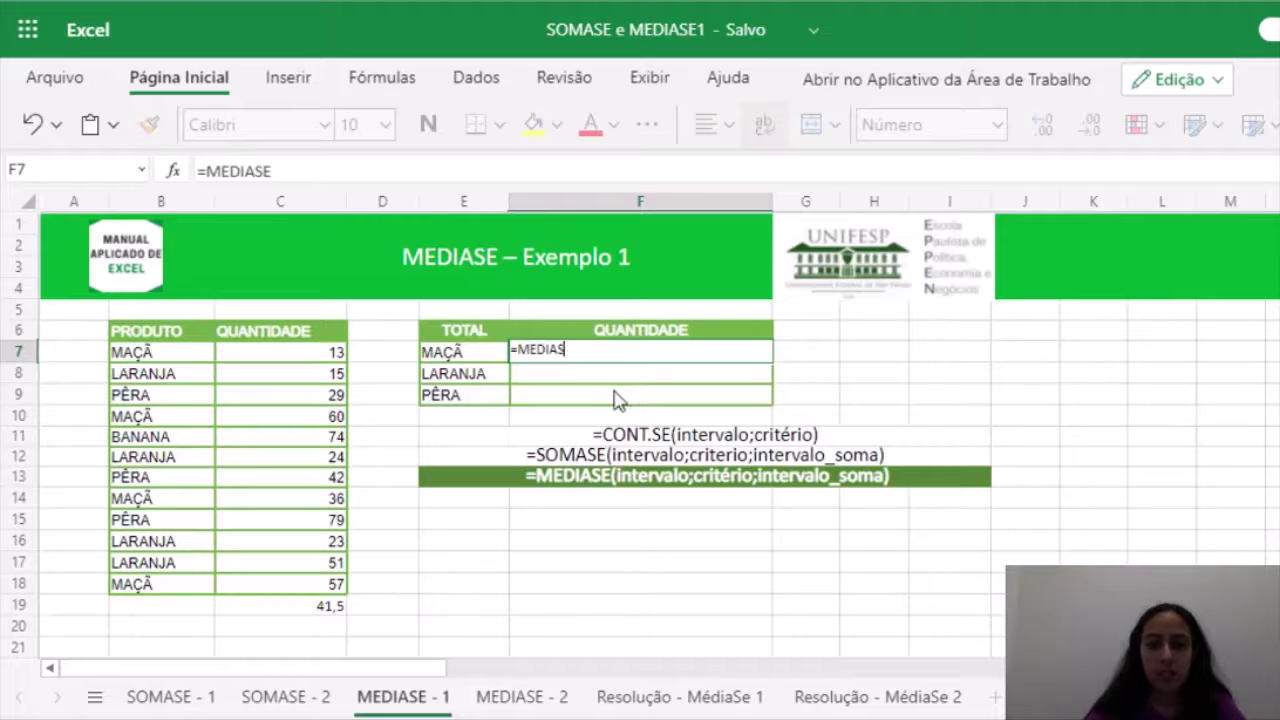
type("ÉDIASE")
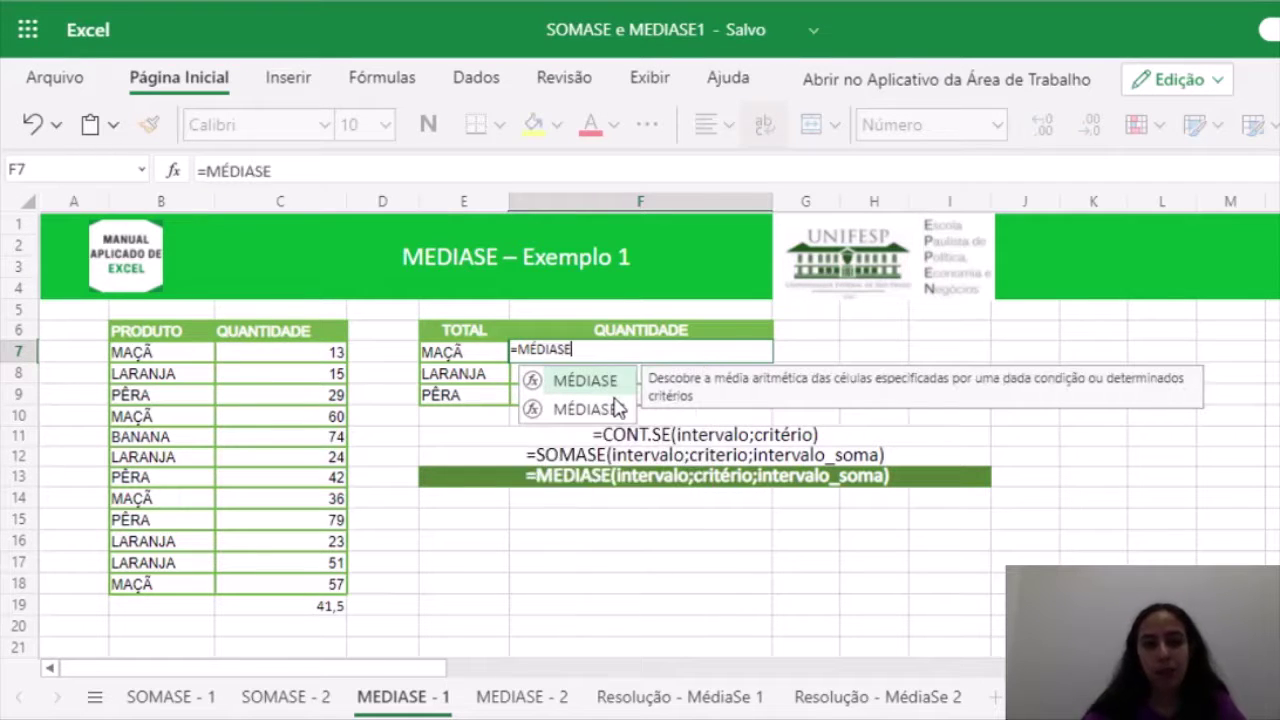
type("(")
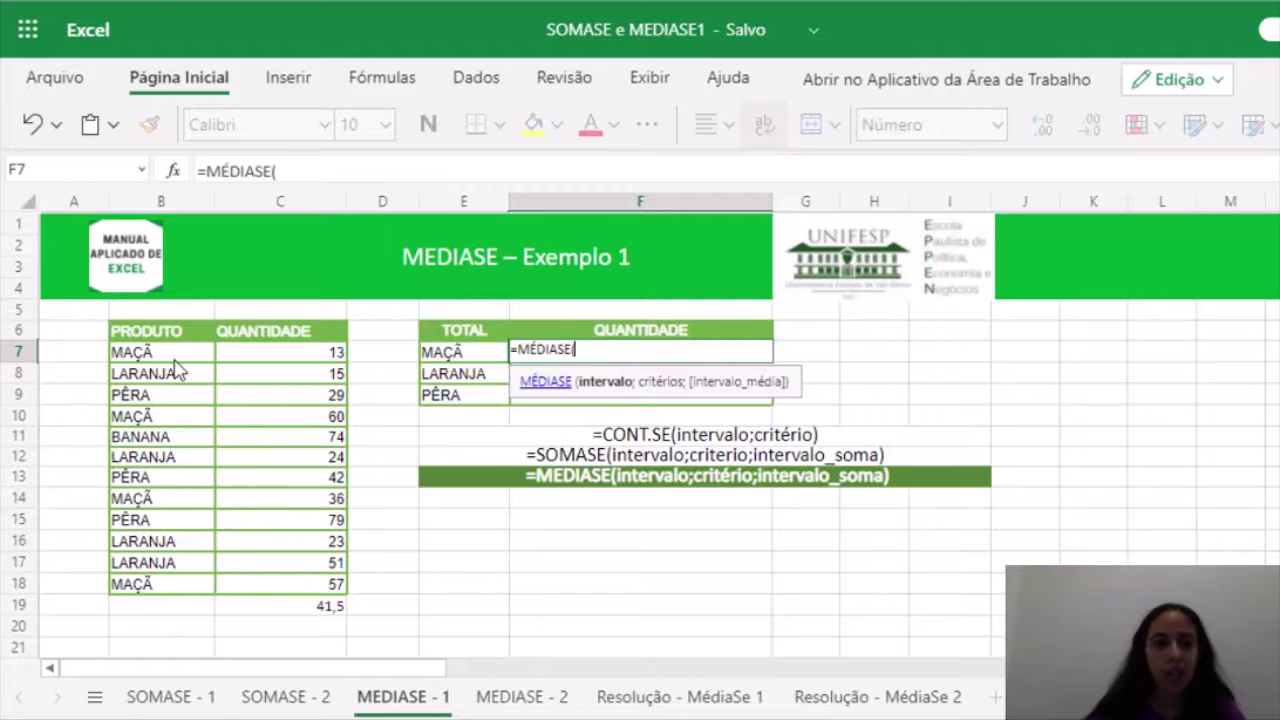
- Complete the MÉDIASE formula in F7 with range B7:B18, criterion "MAÇÃ" and average range C7:C18
left_click_drag(178, 356, 162, 590)
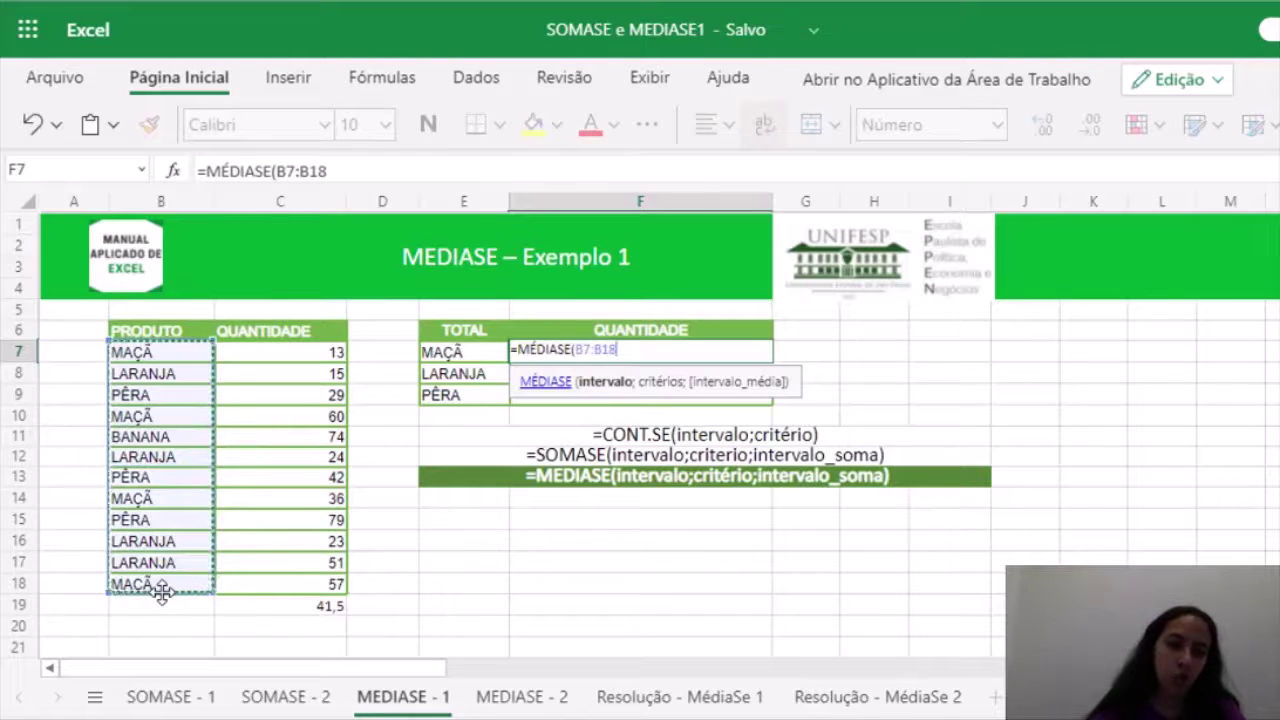
type(";")
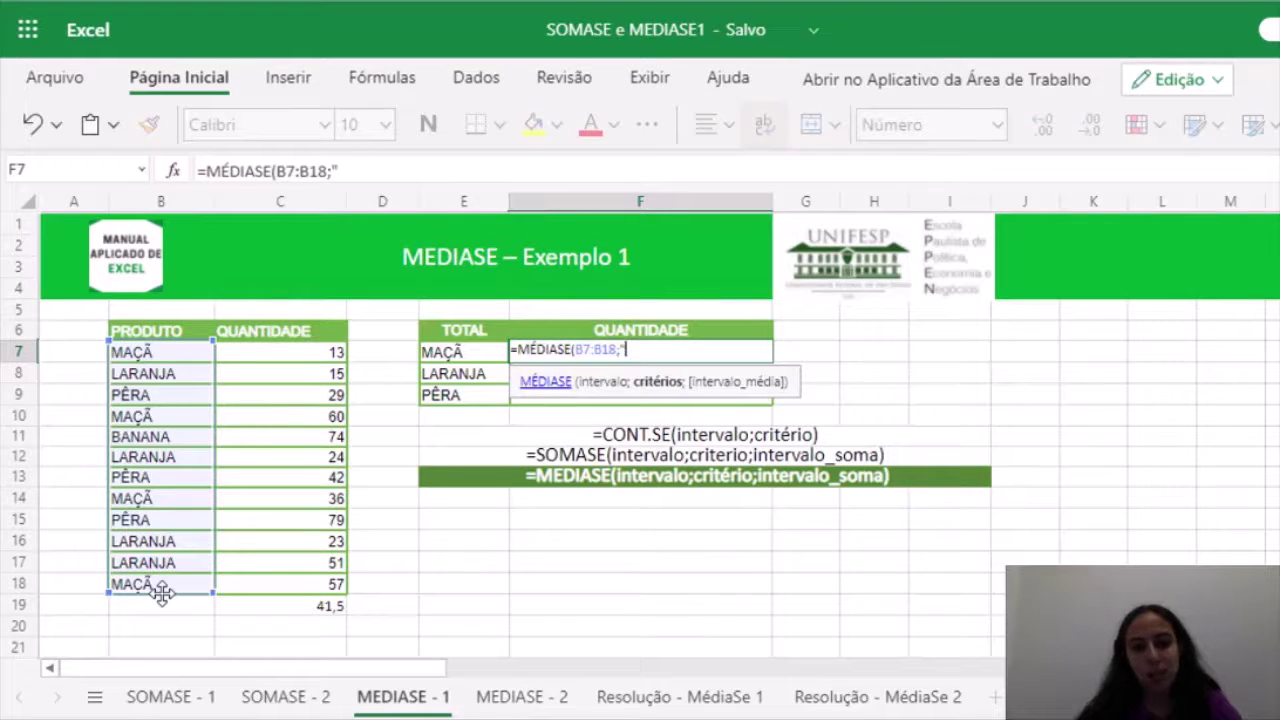
type("MAÇ")
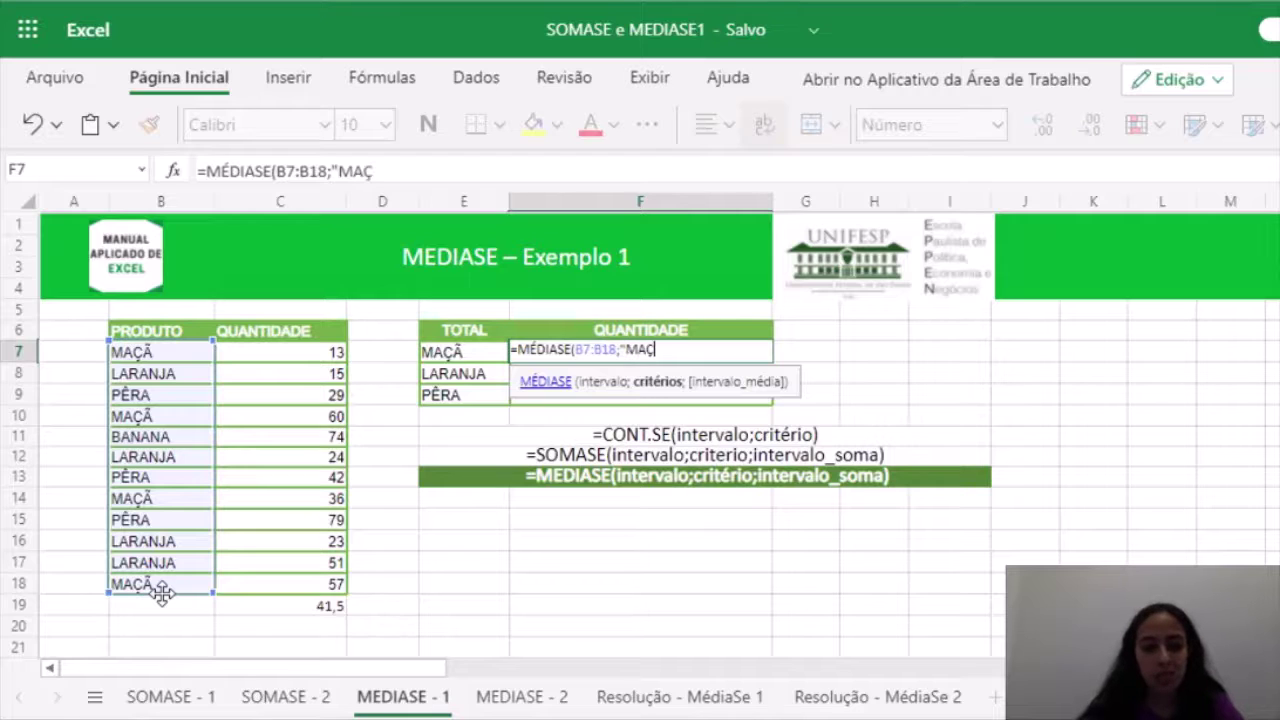
type("Ã")
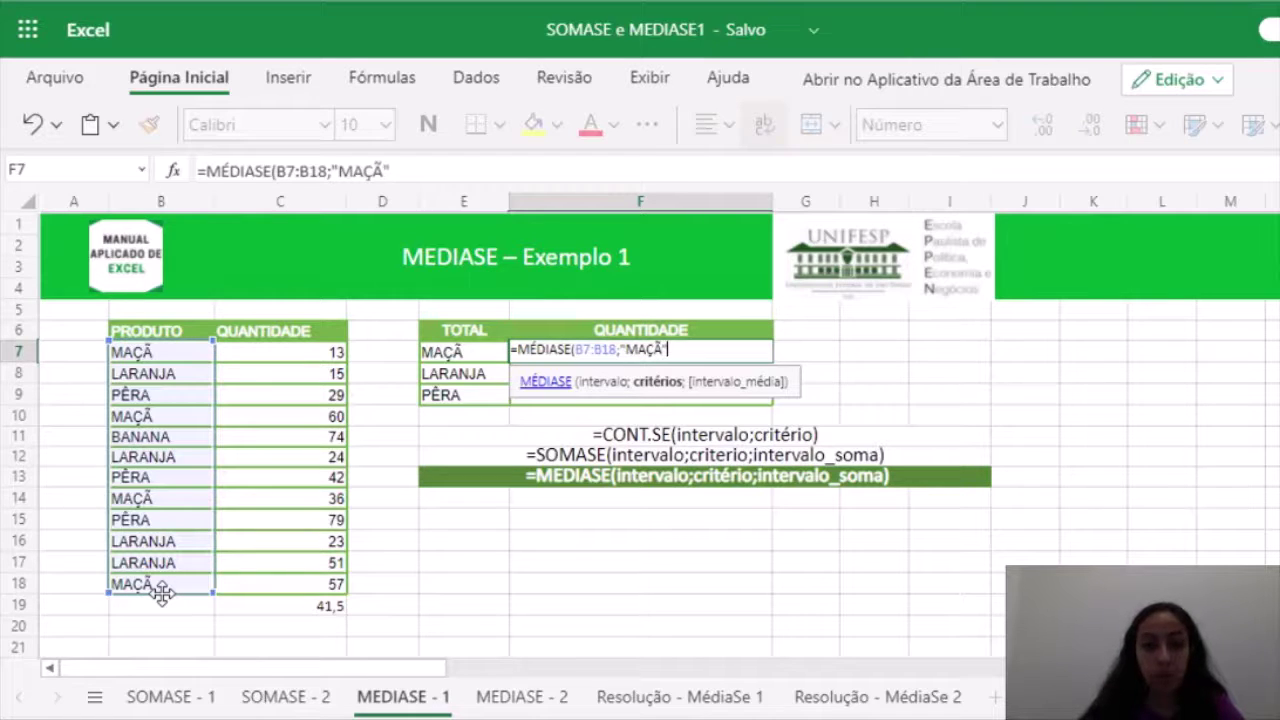
type("\";")
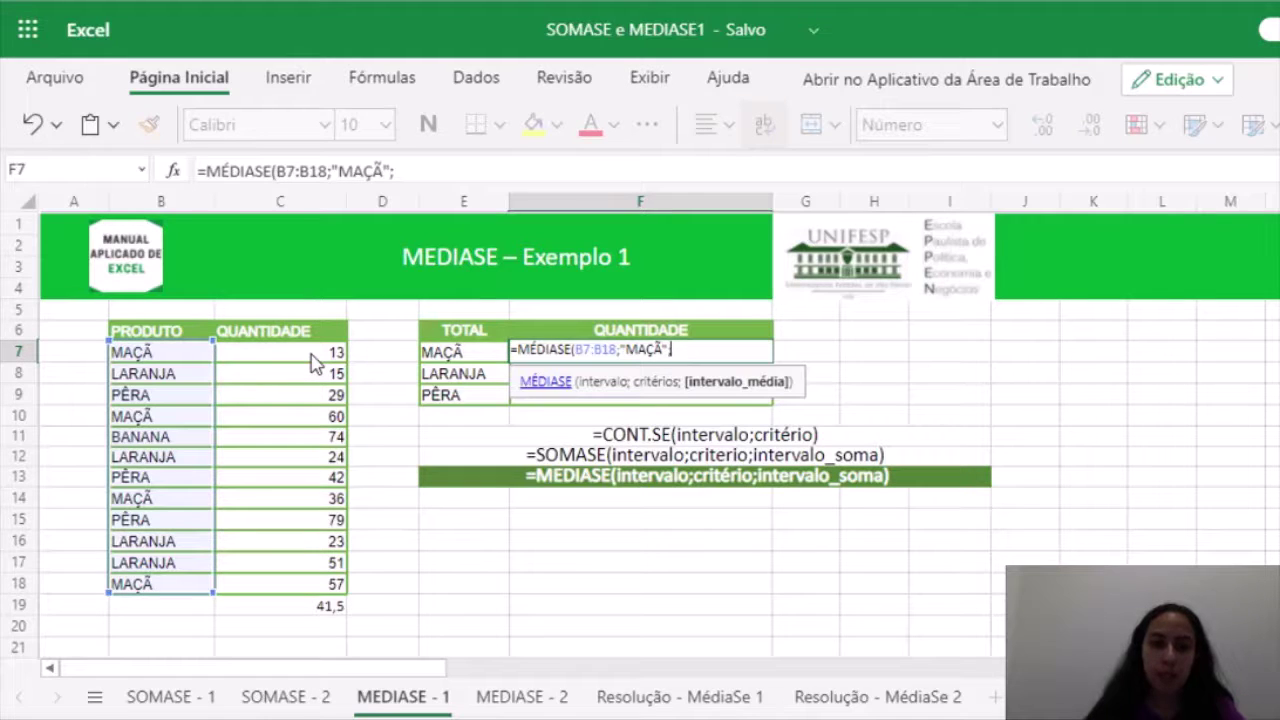
left_click_drag(311, 355, 305, 588)
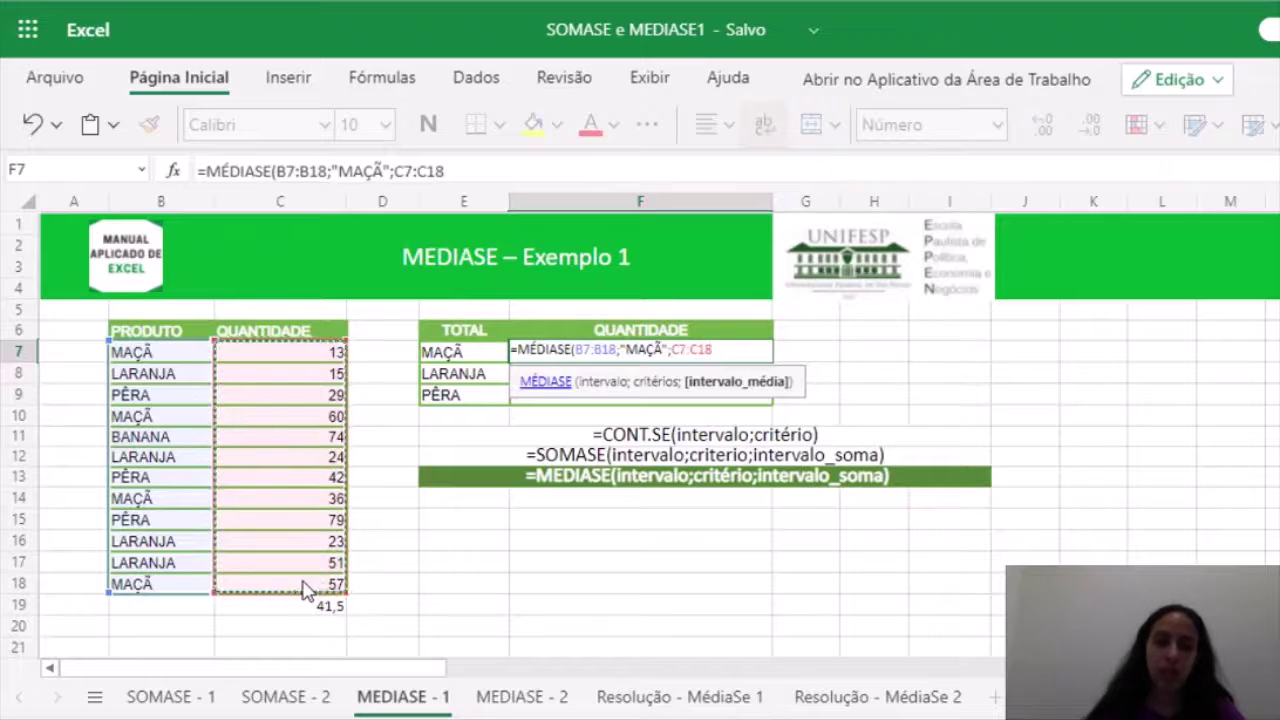
type(")")
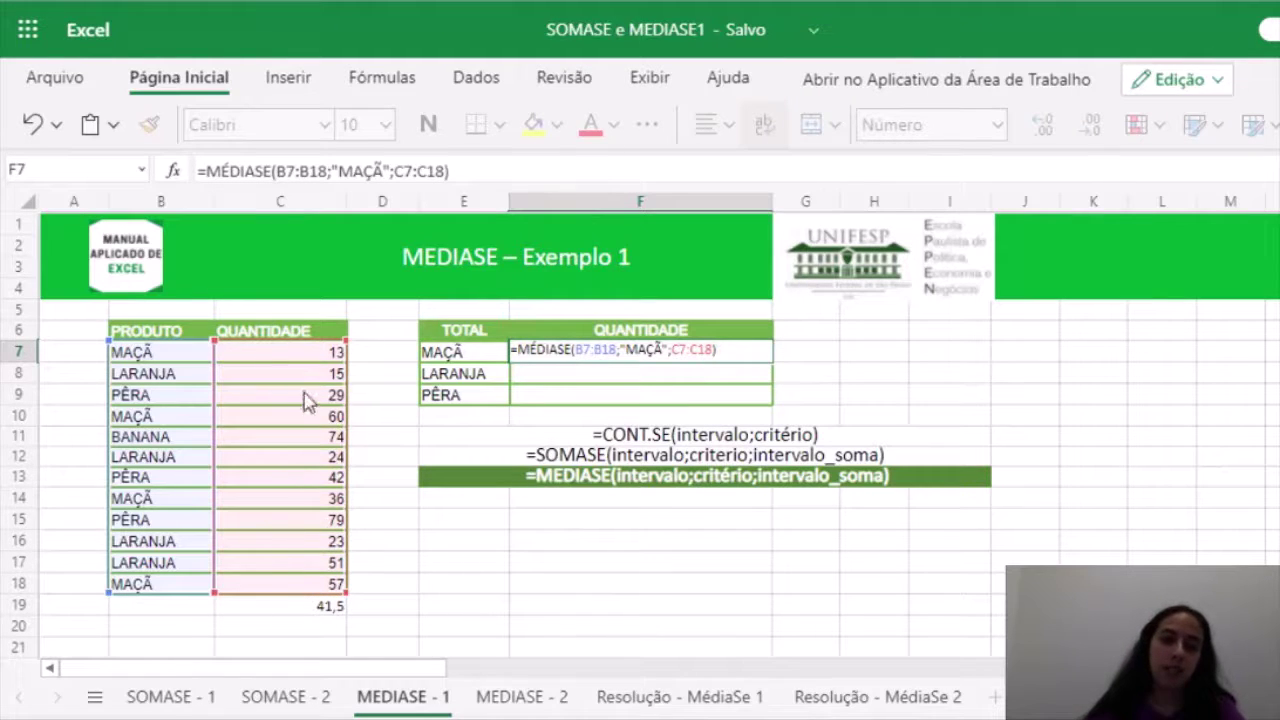
key("Return")
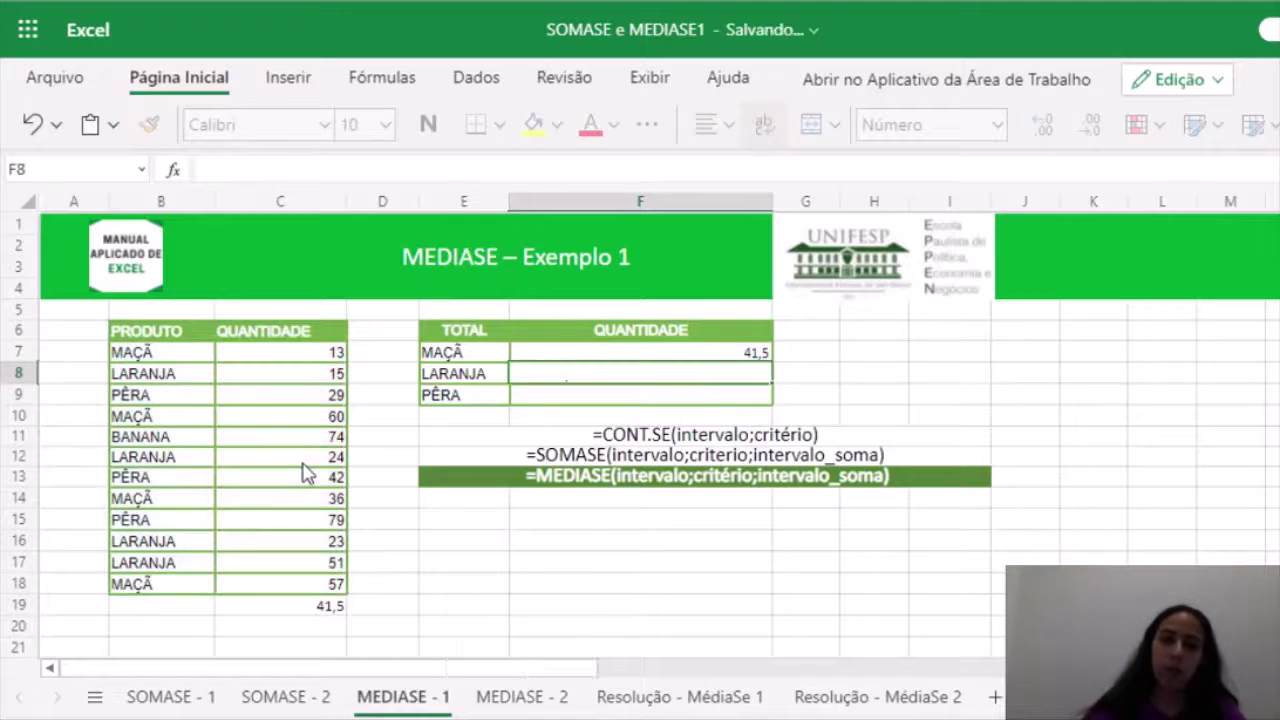
- Compare the MÉDIA formula in C19 with the MÉDIASE formula in F7
left_click(310, 610)
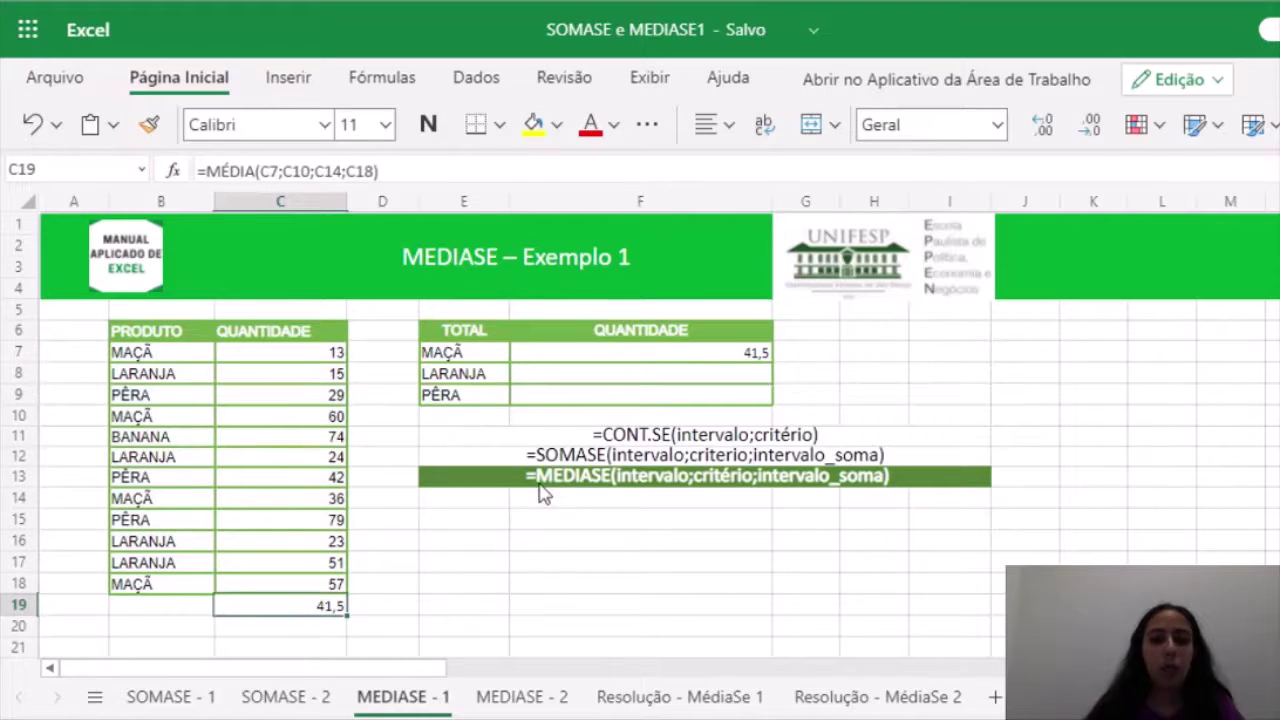
left_click(590, 358)
left_click(296, 608)
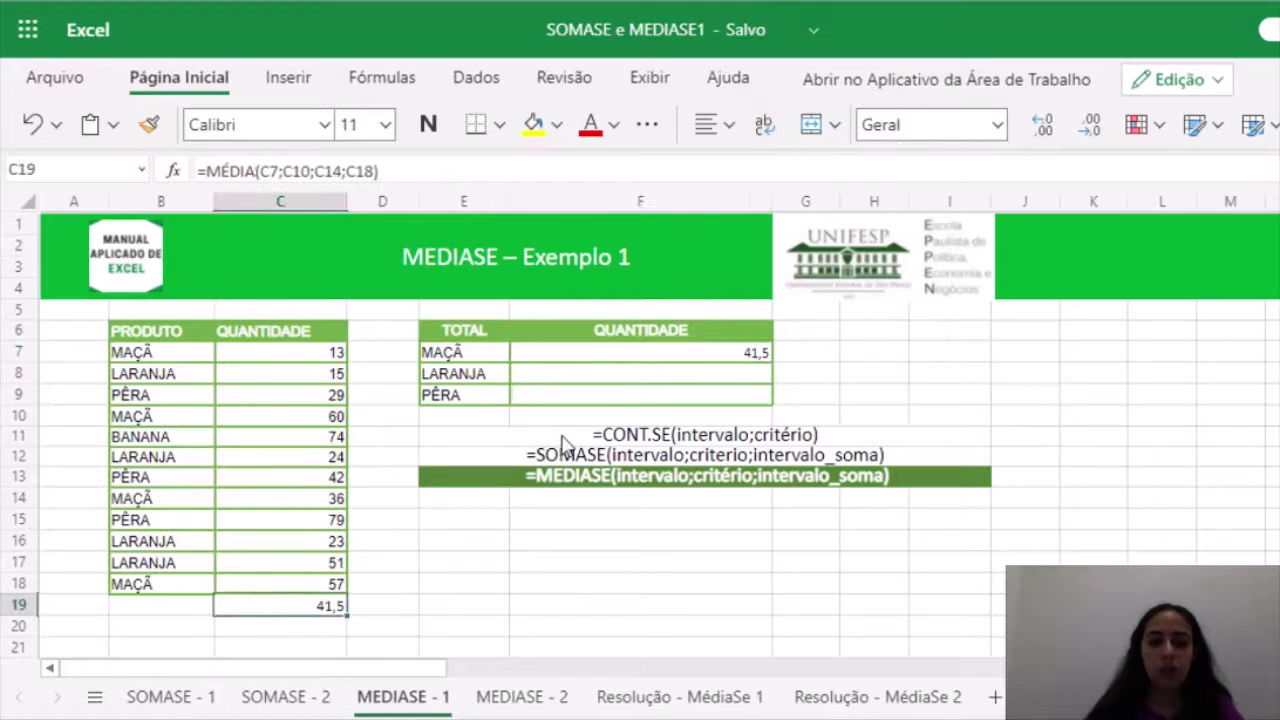
- Fill the MÉDIASE formula from F7 down through F9 for LARANJA and PÊRA
left_click(602, 356)
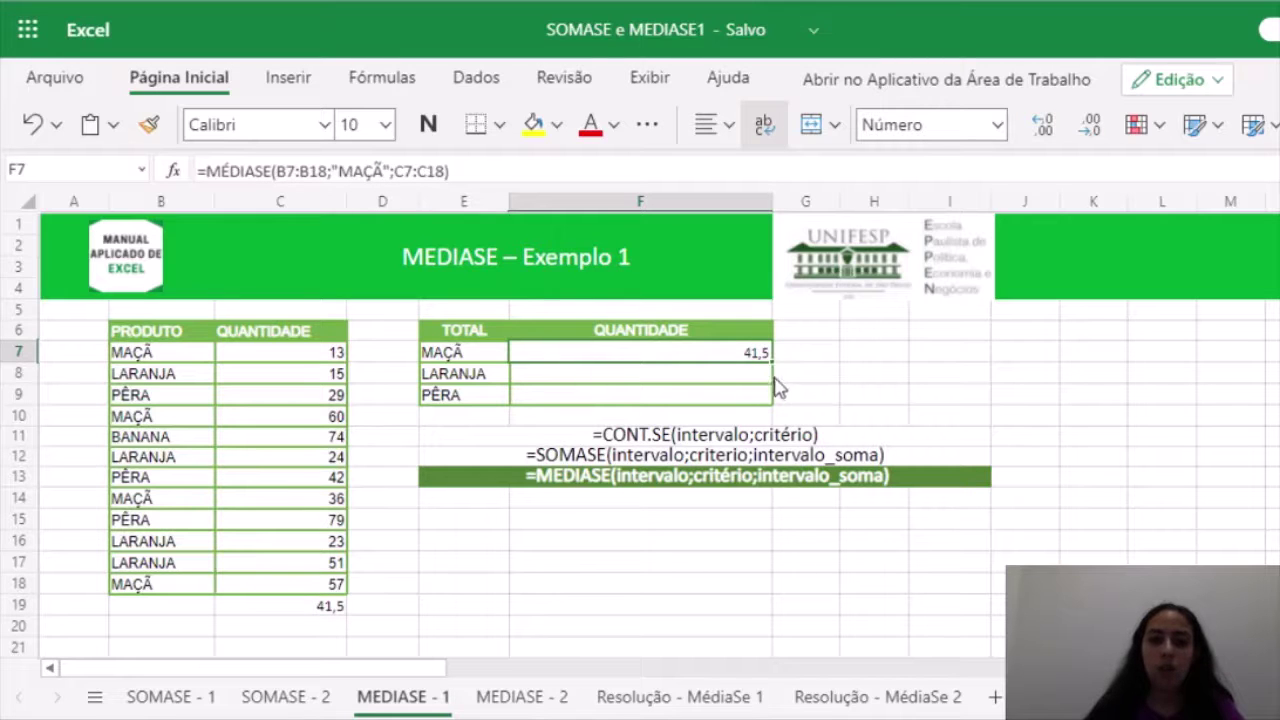
left_click_drag(771, 363, 749, 400)
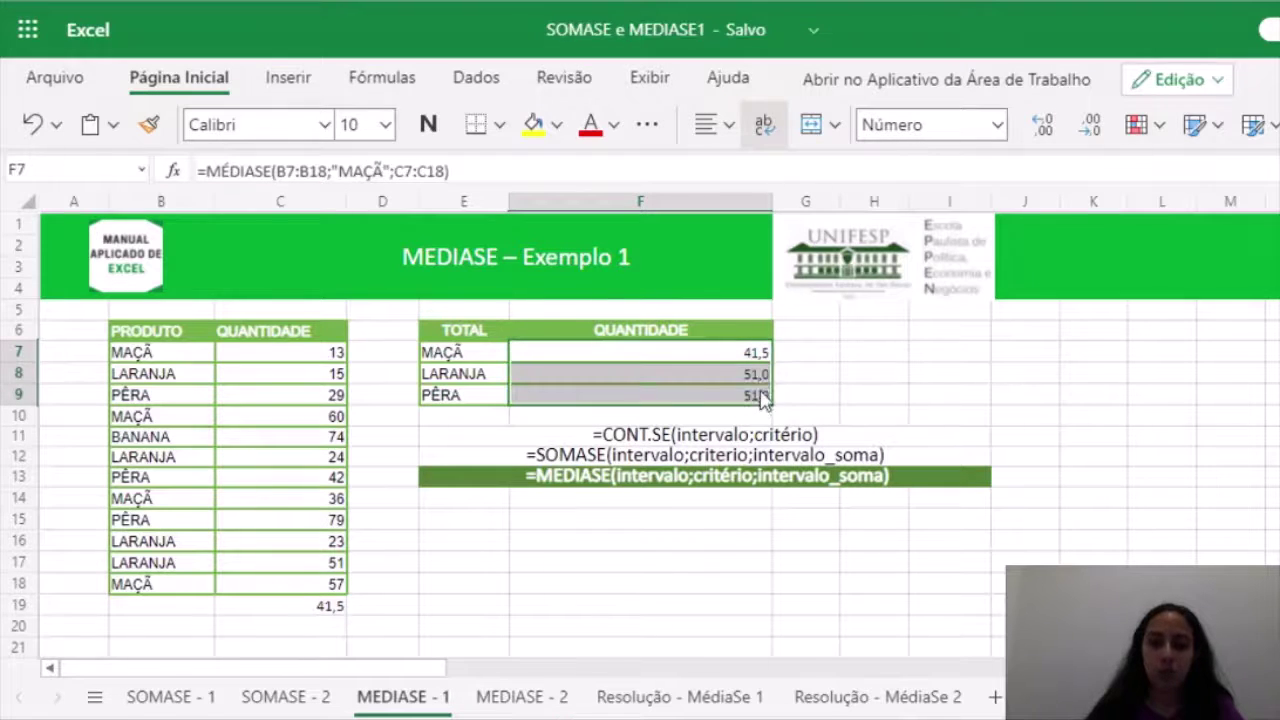
- Inspect the ranges and the criterion in the copied MÉDIASE formula in F8, leaving it unedited
left_click(762, 380)
double_click(762, 378)
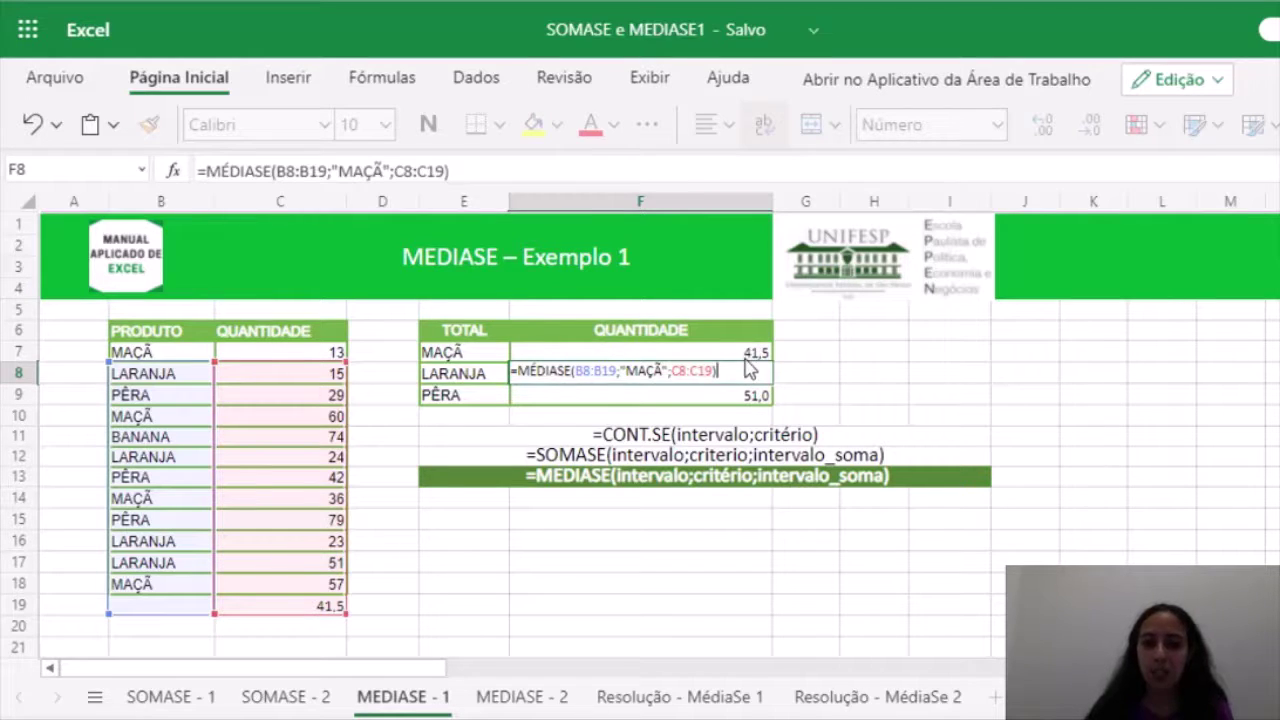
double_click(622, 368)
left_click_drag(627, 362, 670, 370)
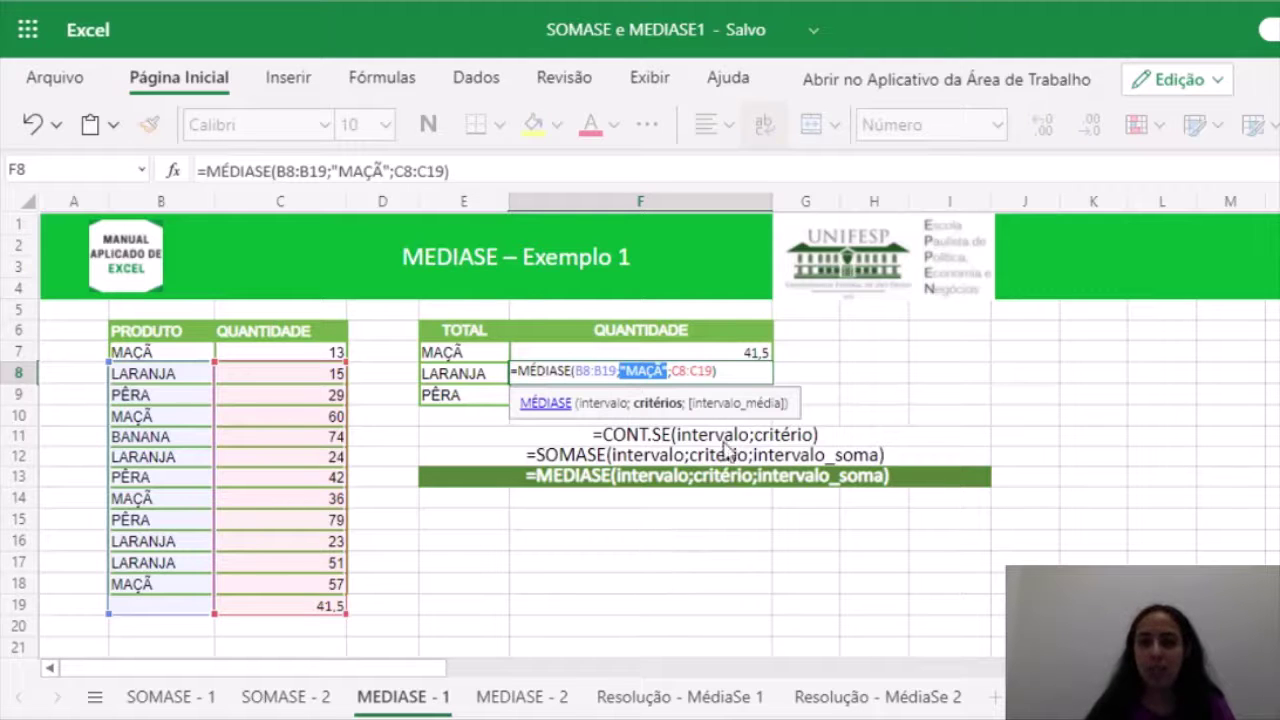
left_click(747, 354)
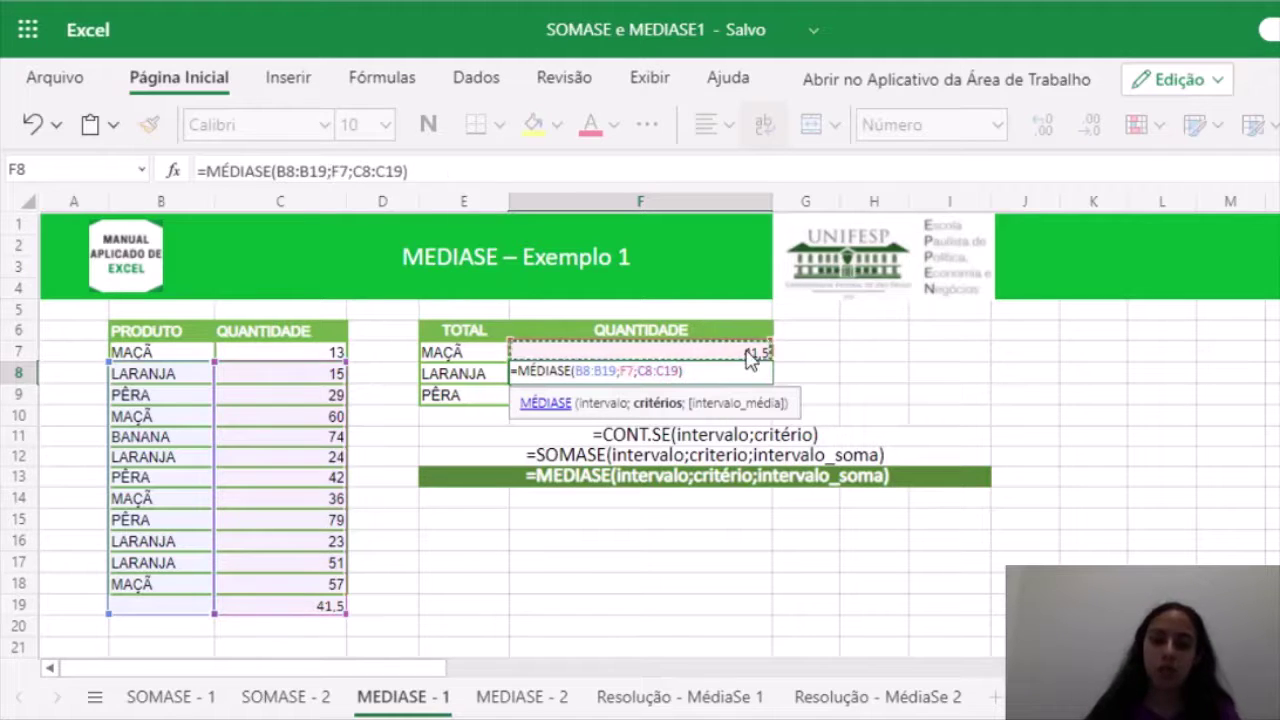
key("Escape")
- Make the criteria range in F7's MÉDIASE formula absolute as $B$7:$B$18
double_click(749, 354)
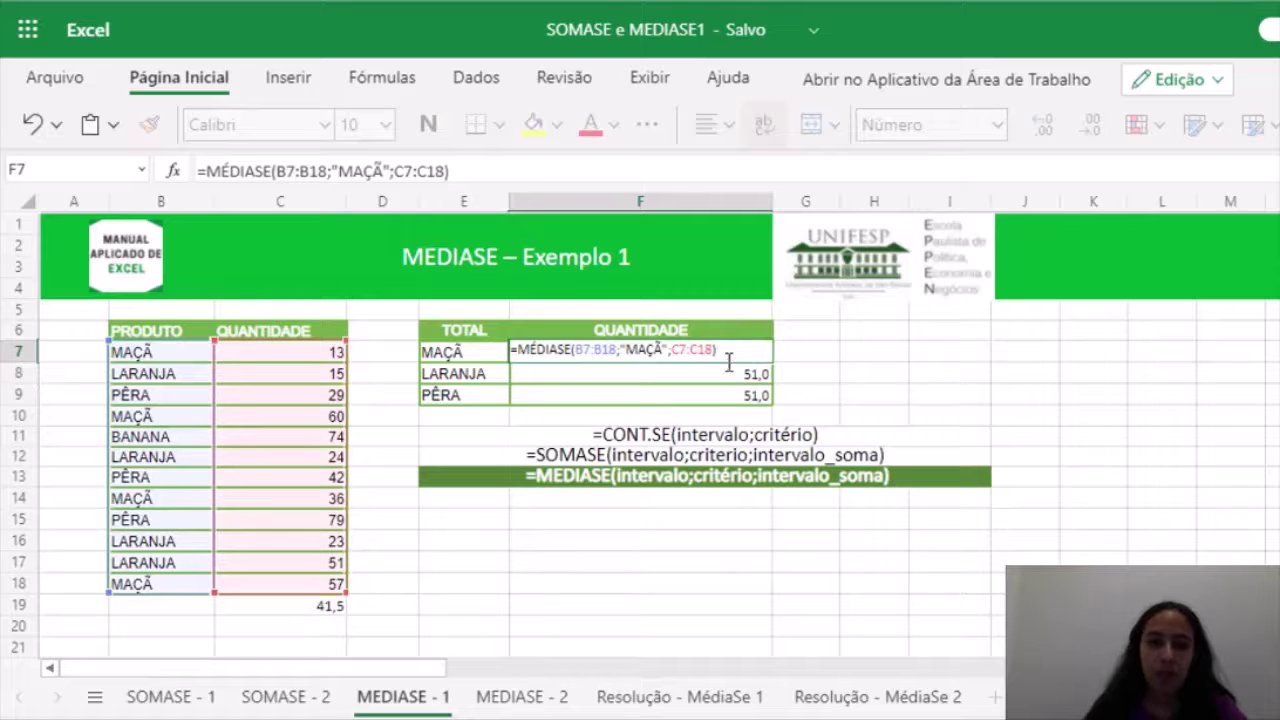
left_click_drag(718, 351, 576, 350)
left_click(614, 348)
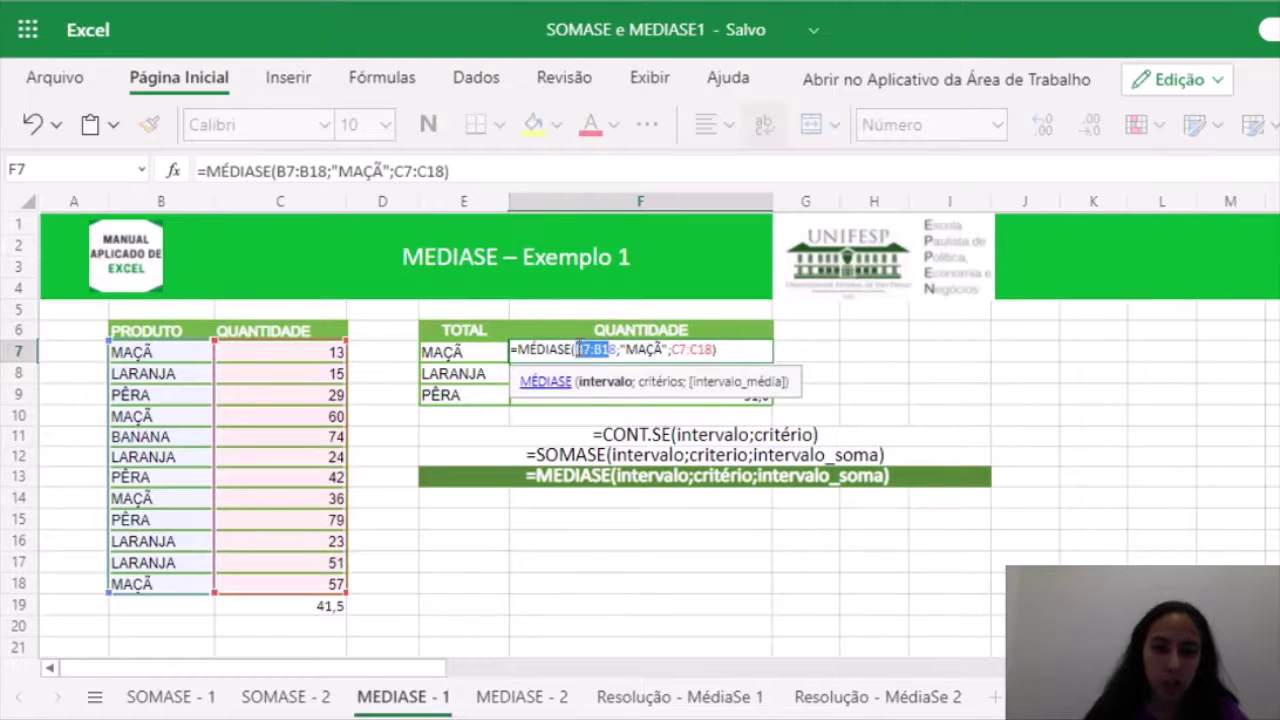
left_click(613, 350)
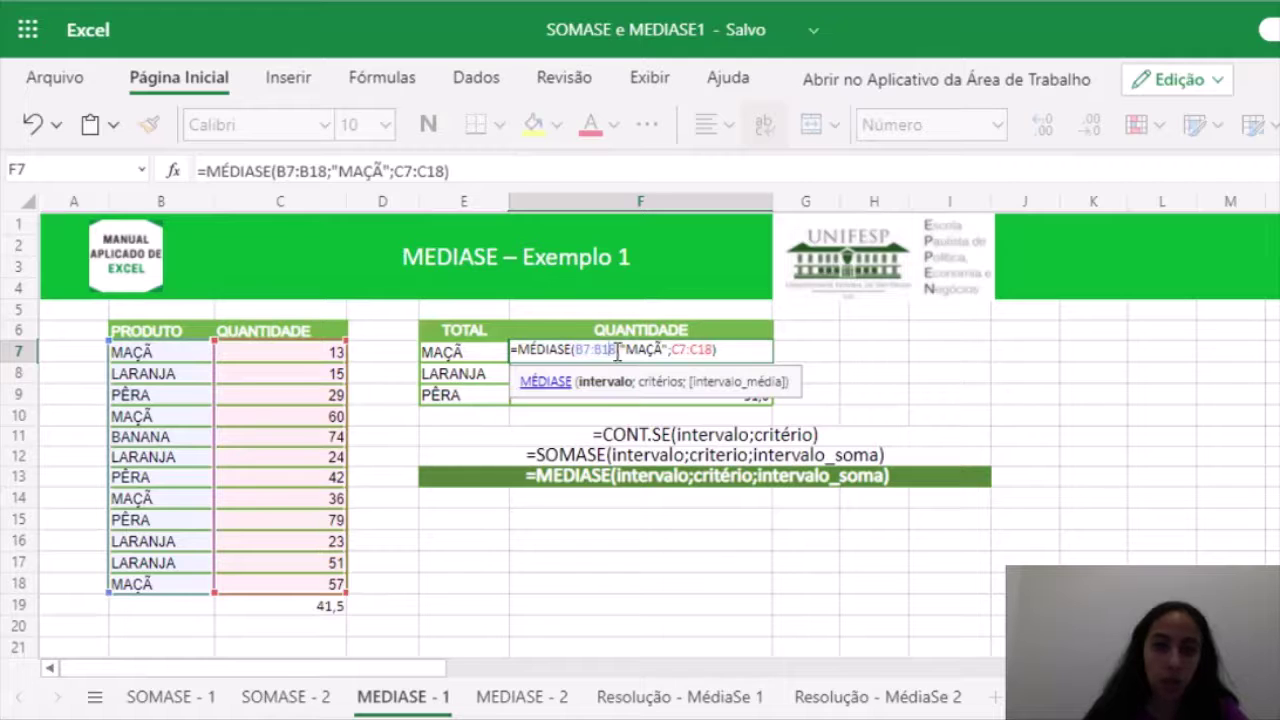
left_click_drag(613, 349, 577, 347)
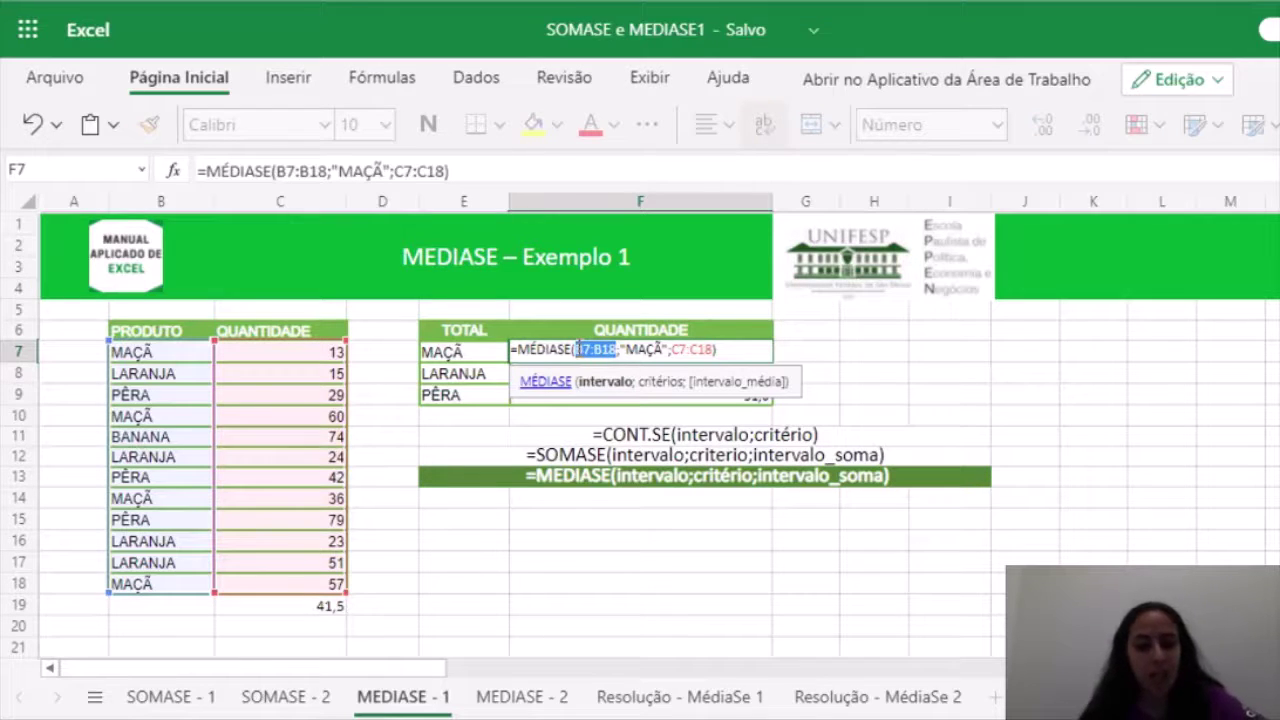
key("F4")
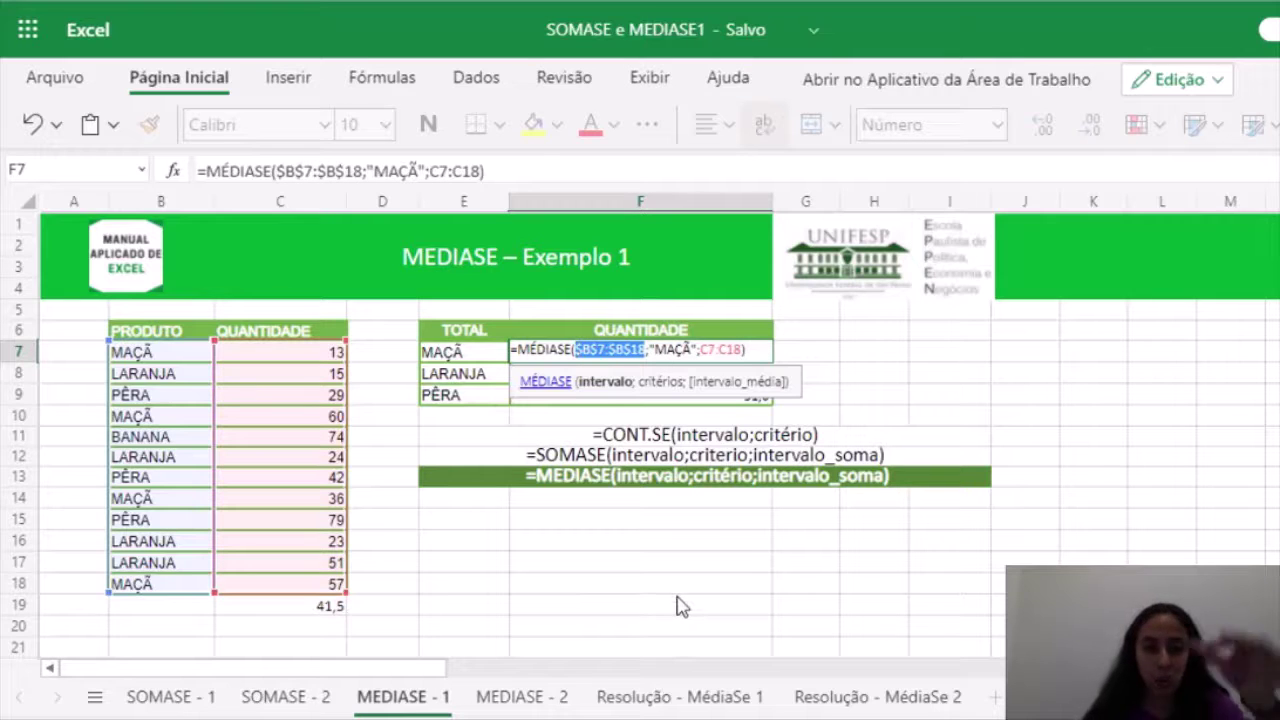
- Replace the "MAÇÃ" criterion in F7's MÉDIASE formula with a reference to cell E7
left_click(654, 349)
left_click_drag(655, 349, 702, 346)
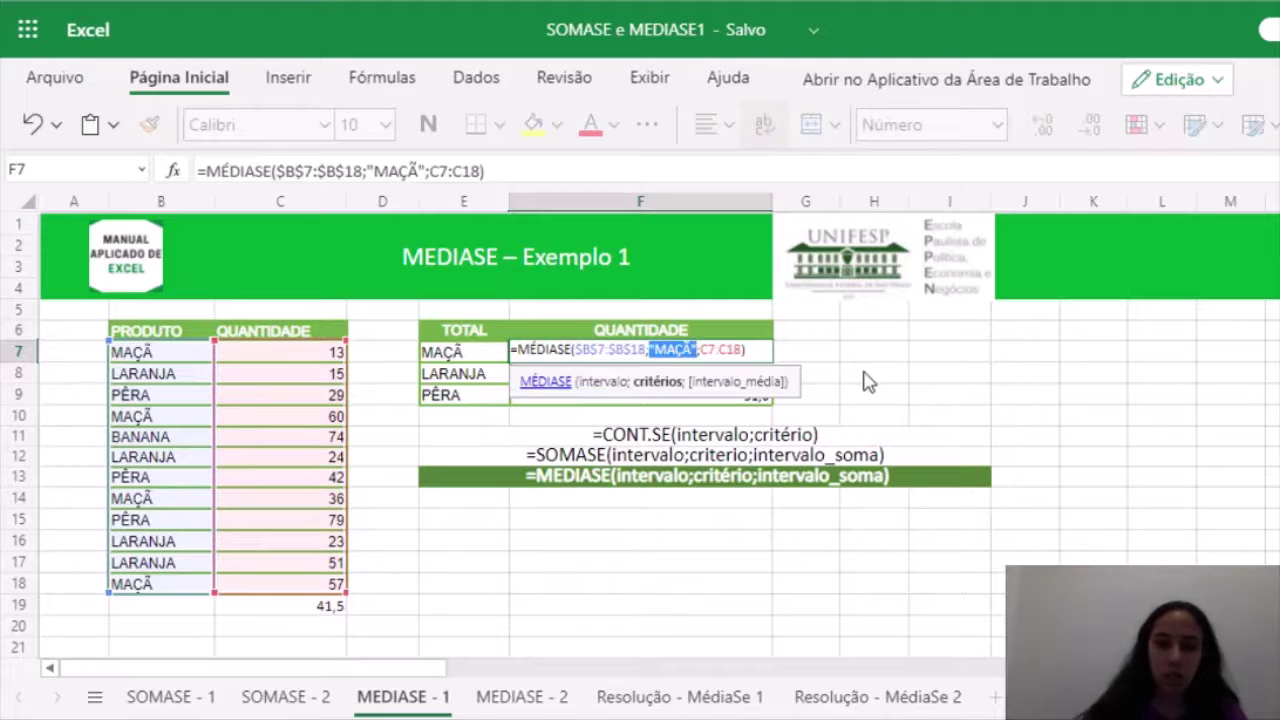
left_click(493, 358)
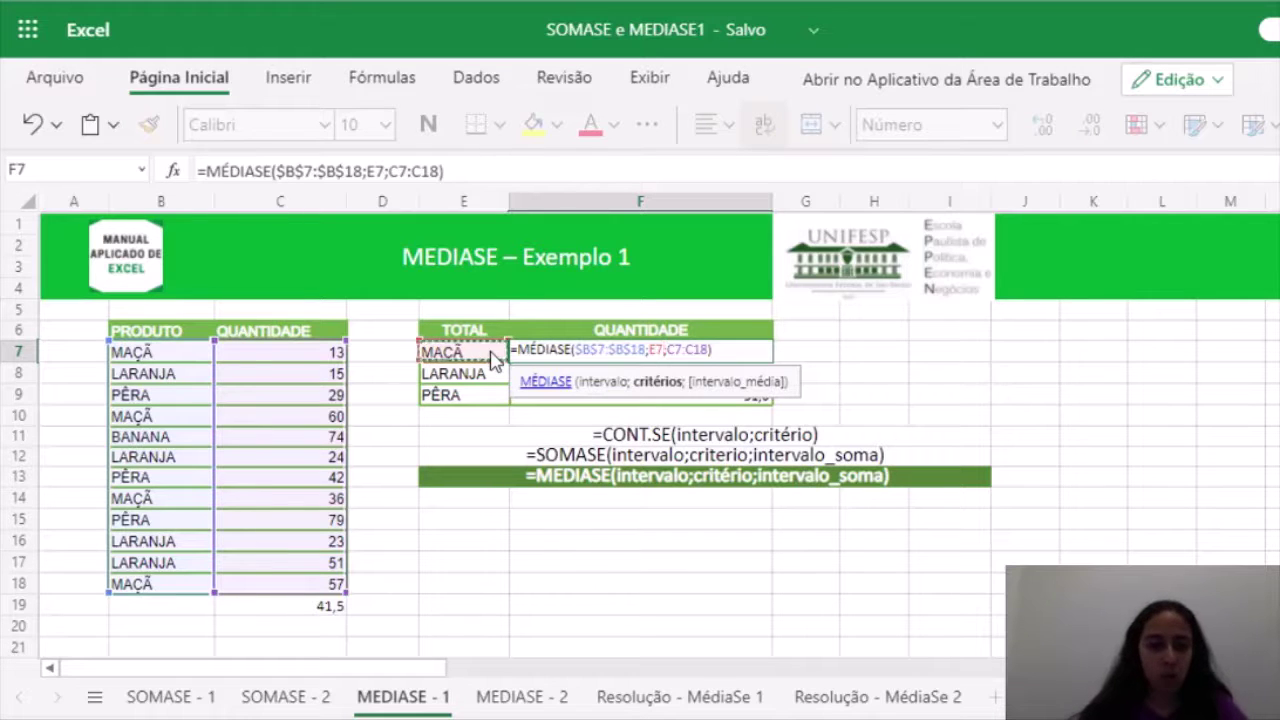
key("shift+Left")
key("shift+Left")
key("BackSpace")
key("BackSpace")
key("BackSpace")
key("BackSpace")
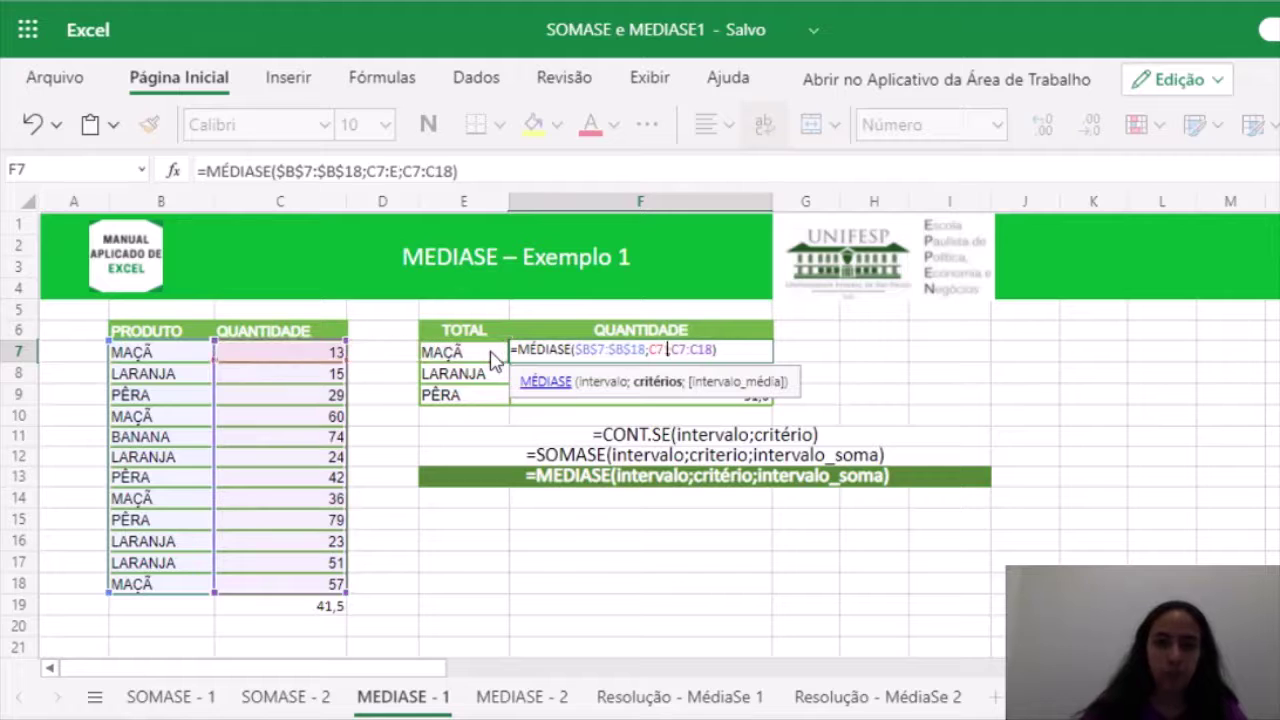
key("BackSpace")
left_click(493, 358)
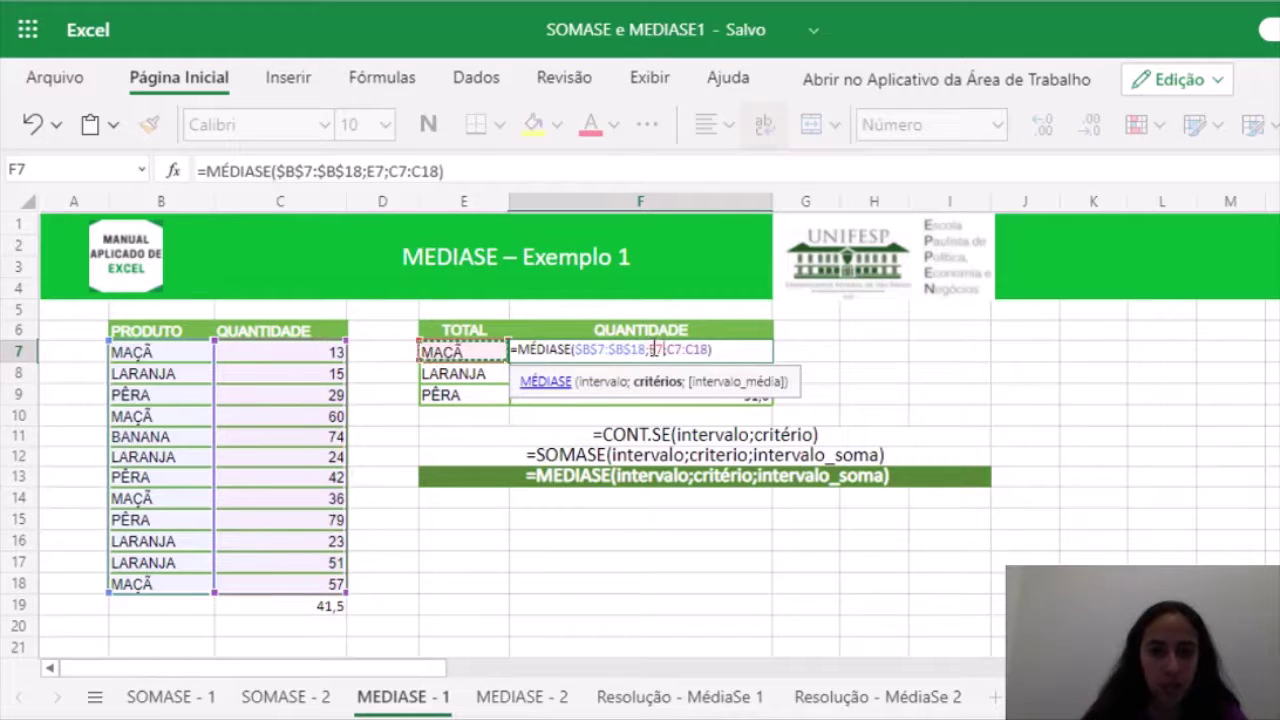
- Lock only the column of the criterion reference in F7's formula, making it $E7
left_click_drag(650, 349, 665, 349)
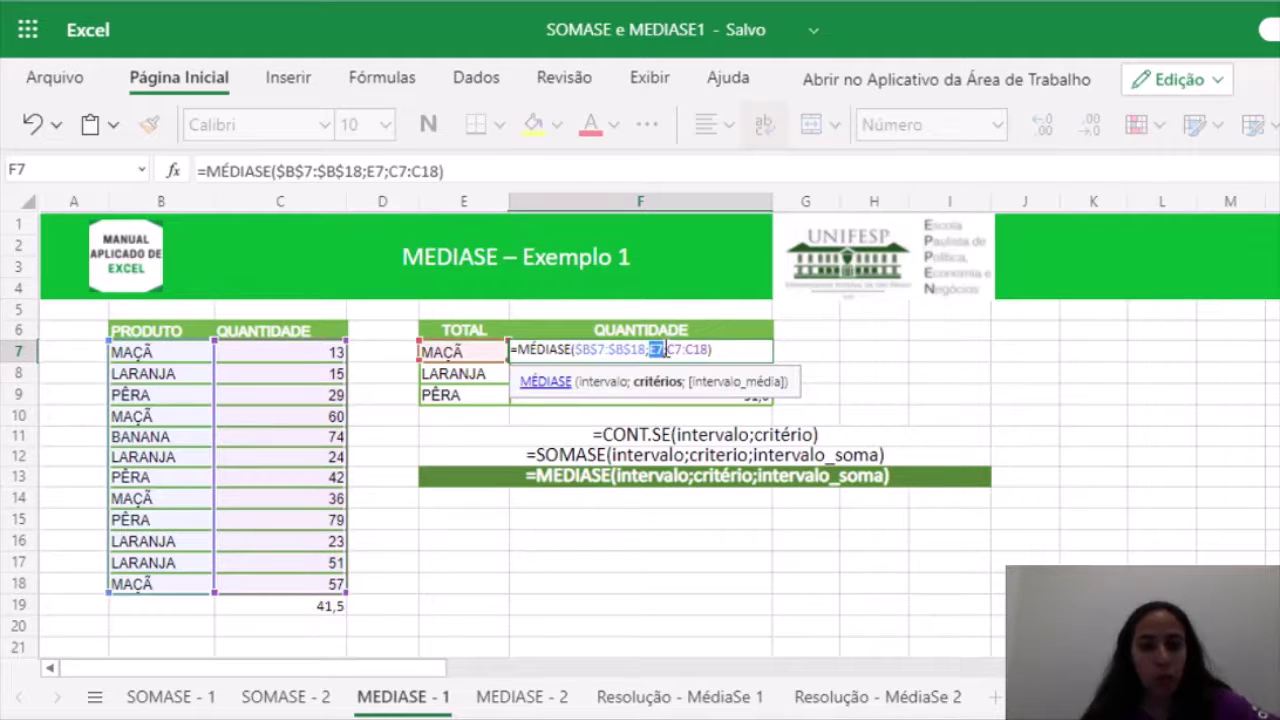
key("F4")
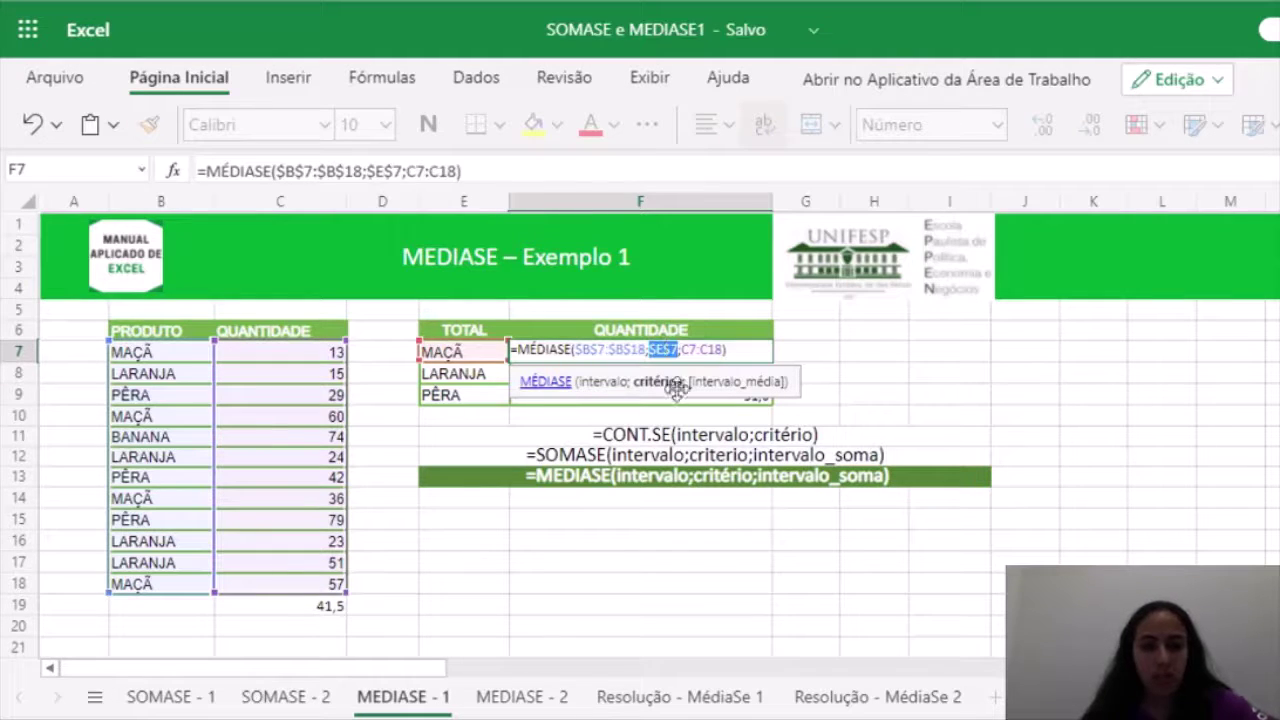
key("F4")
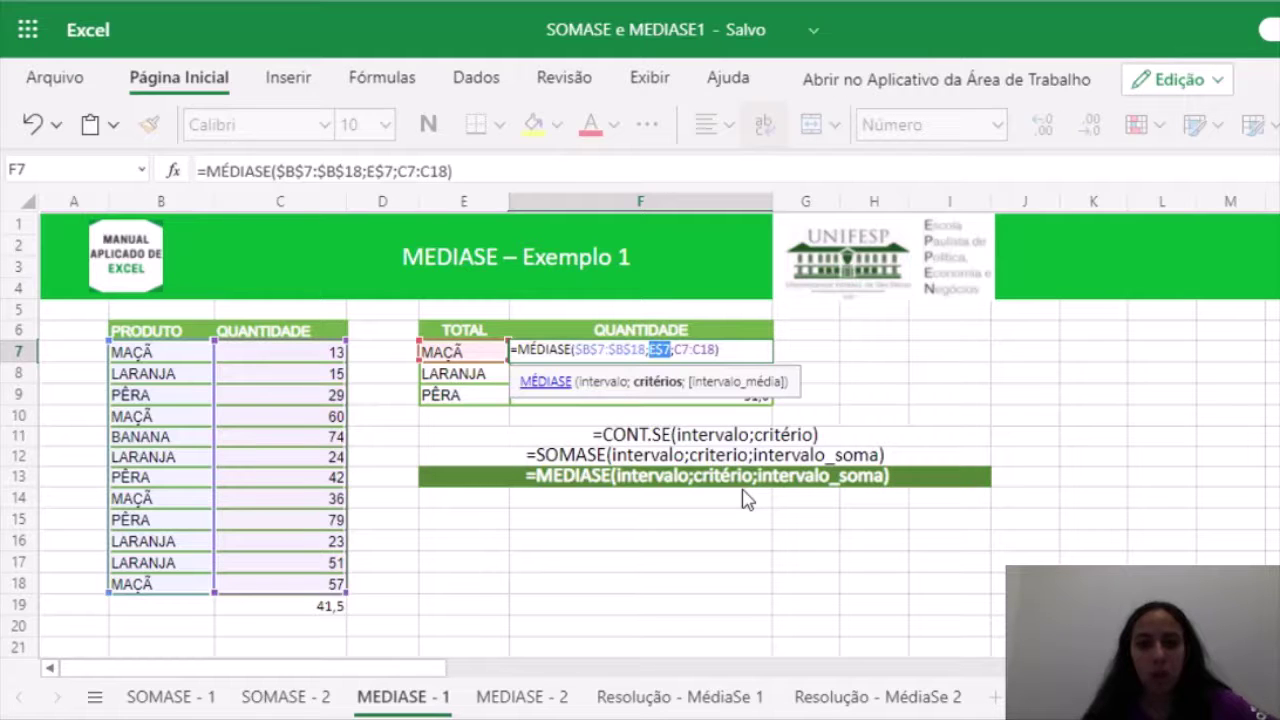
key("F4")
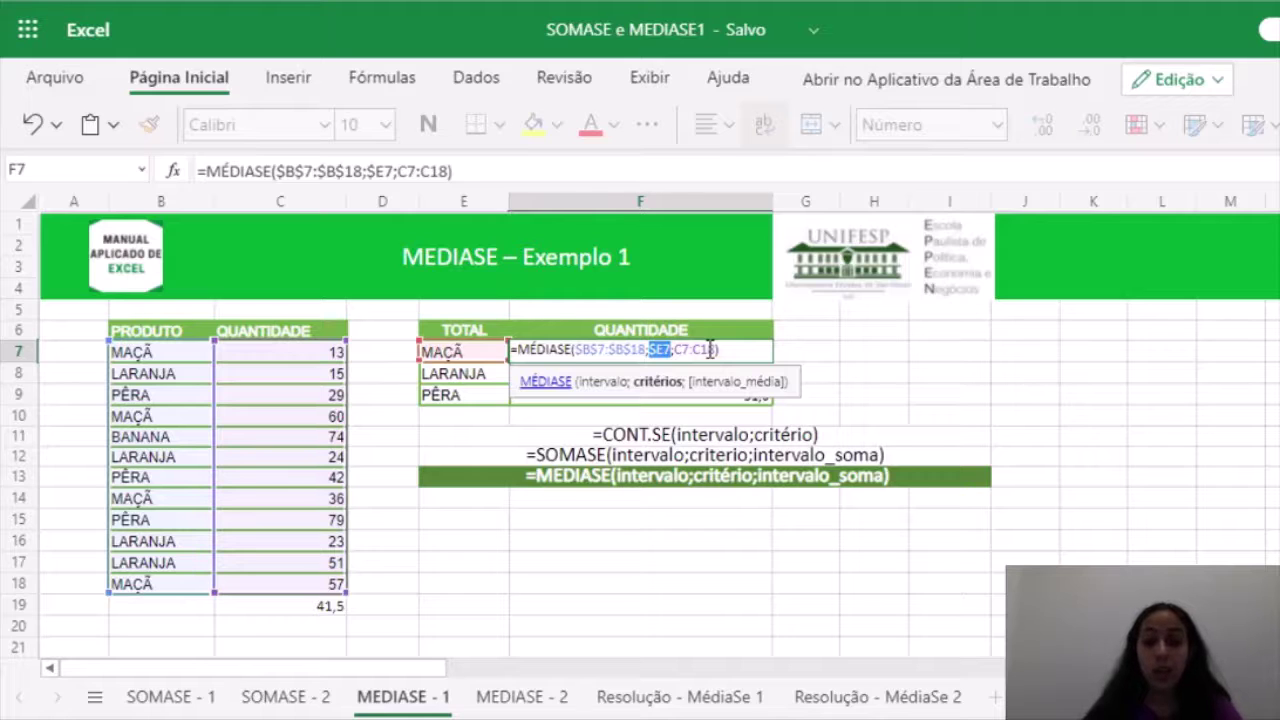
- Make the average range in F7 absolute as $C$7:$C$18 and fill the completed formula down through F9
left_click_drag(674, 349, 717, 350)
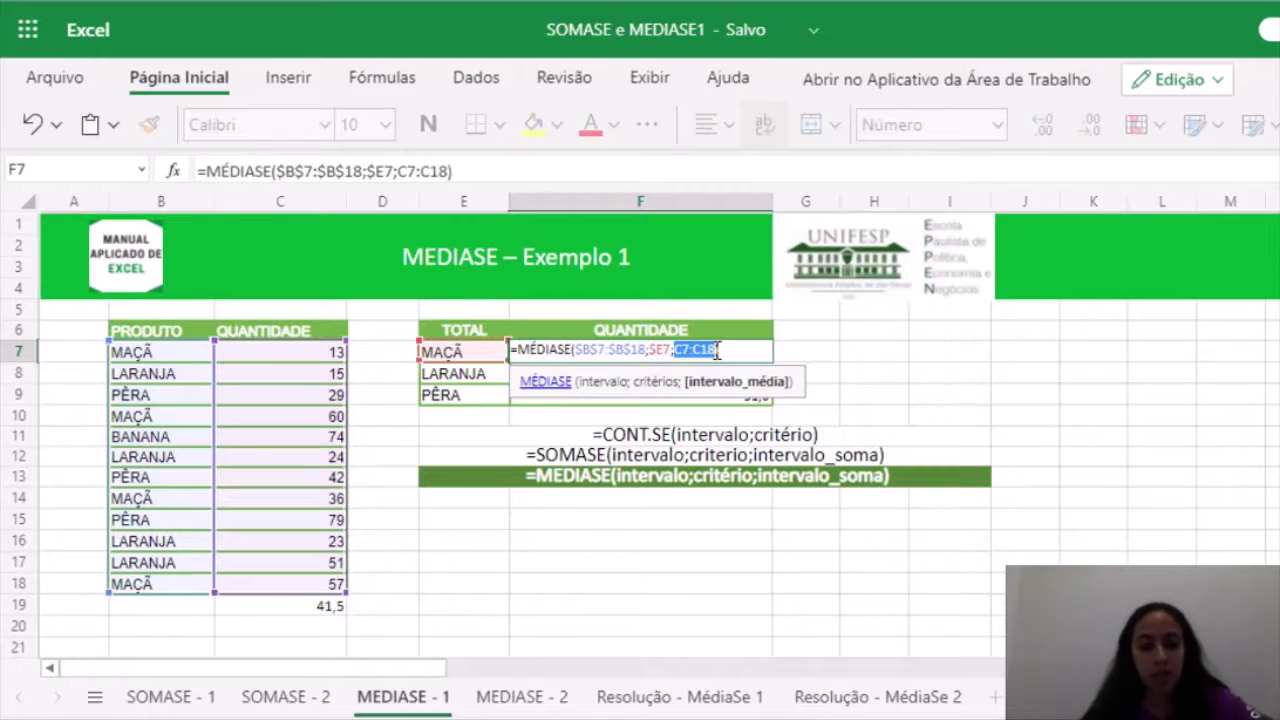
key("F4")
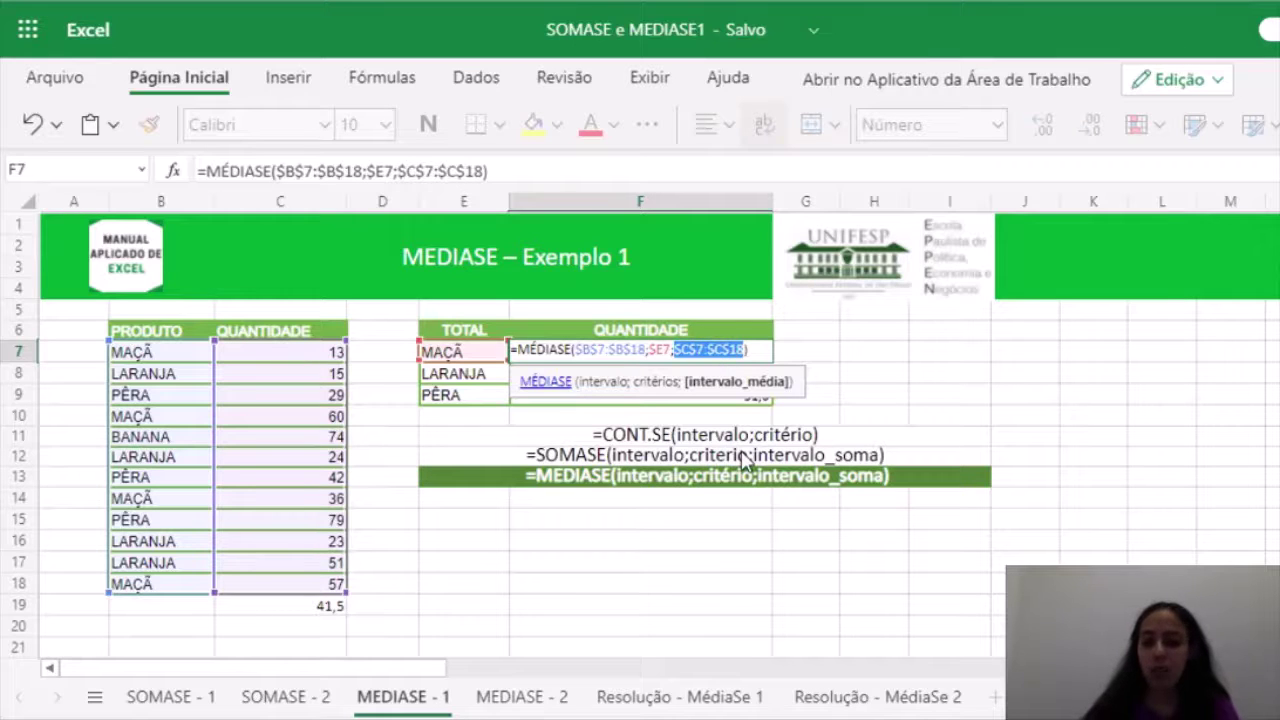
key("Return")
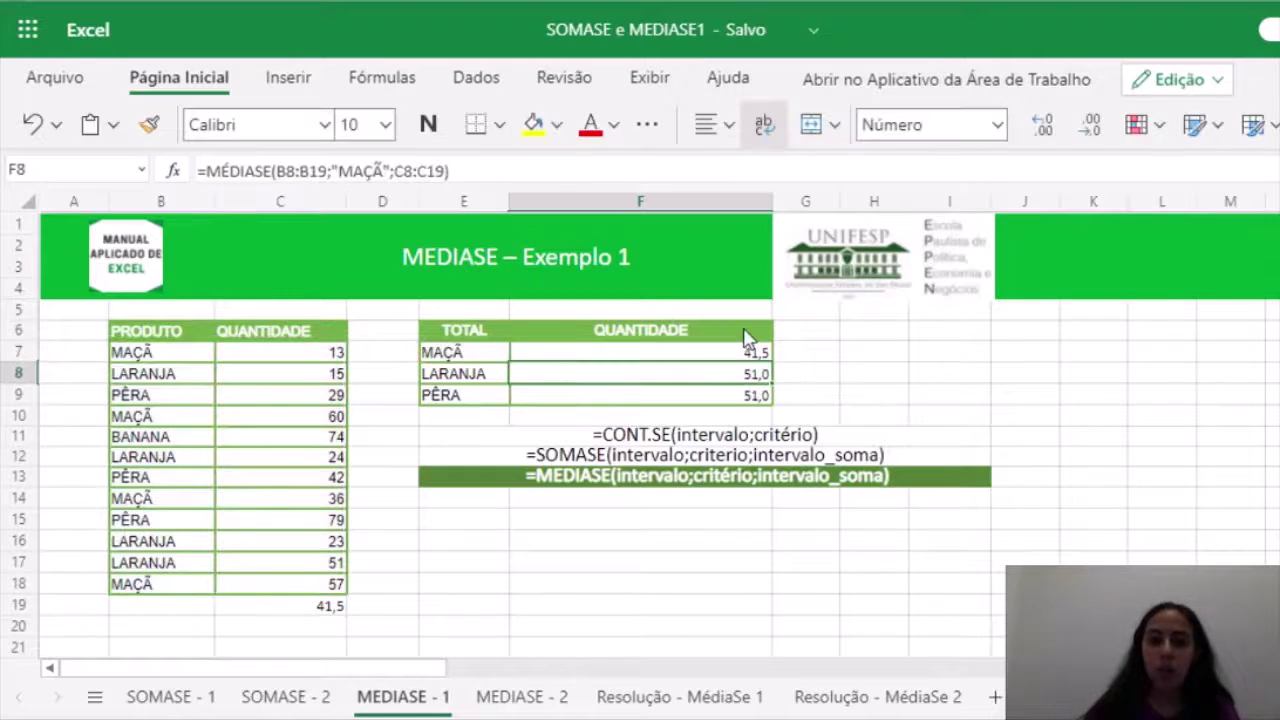
left_click(766, 350)
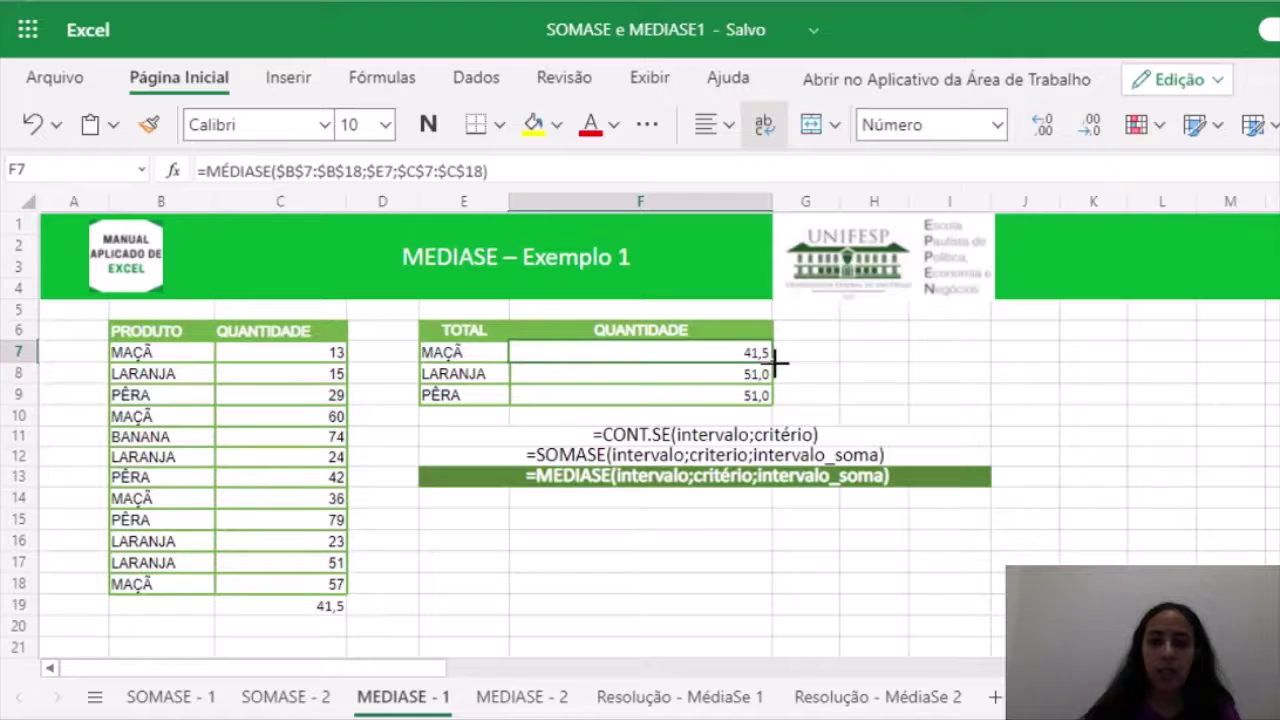
left_click_drag(775, 362, 766, 400)
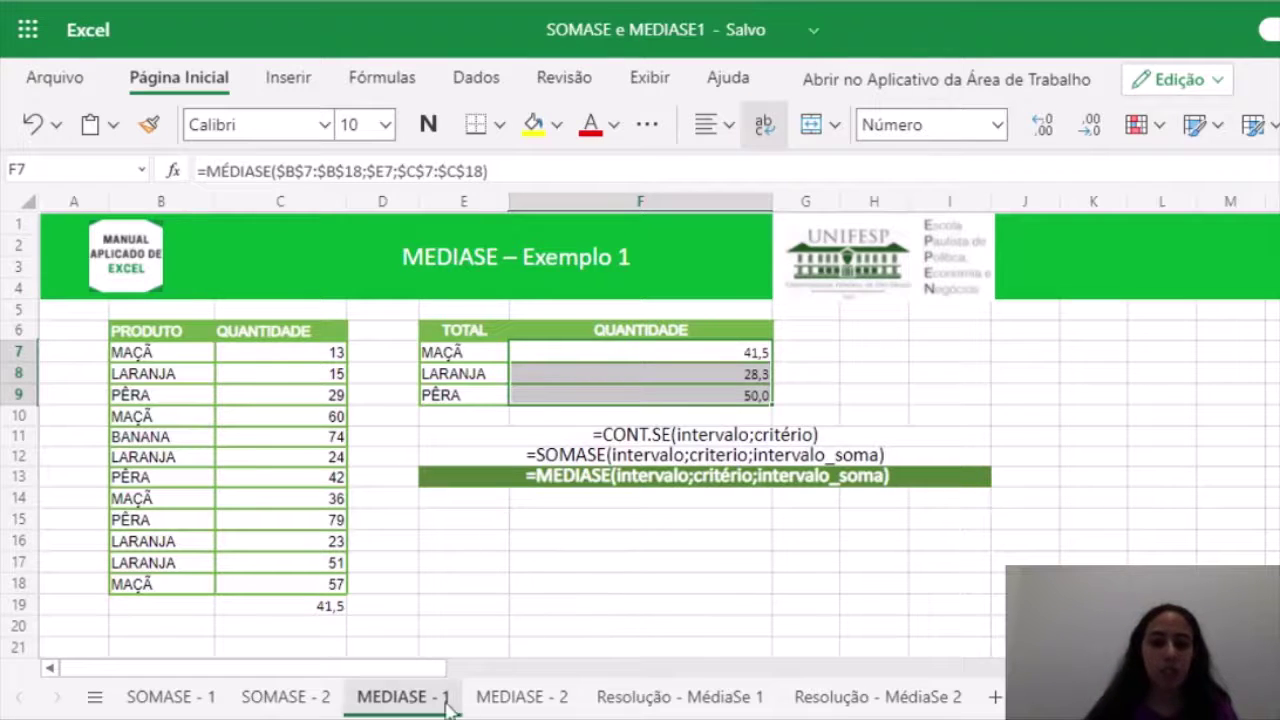
- Open the MEDIASE - 2 sheet and examine the Curso de Inglês table and the answer cells for SP, MG, ES and RJ
left_click(521, 696)
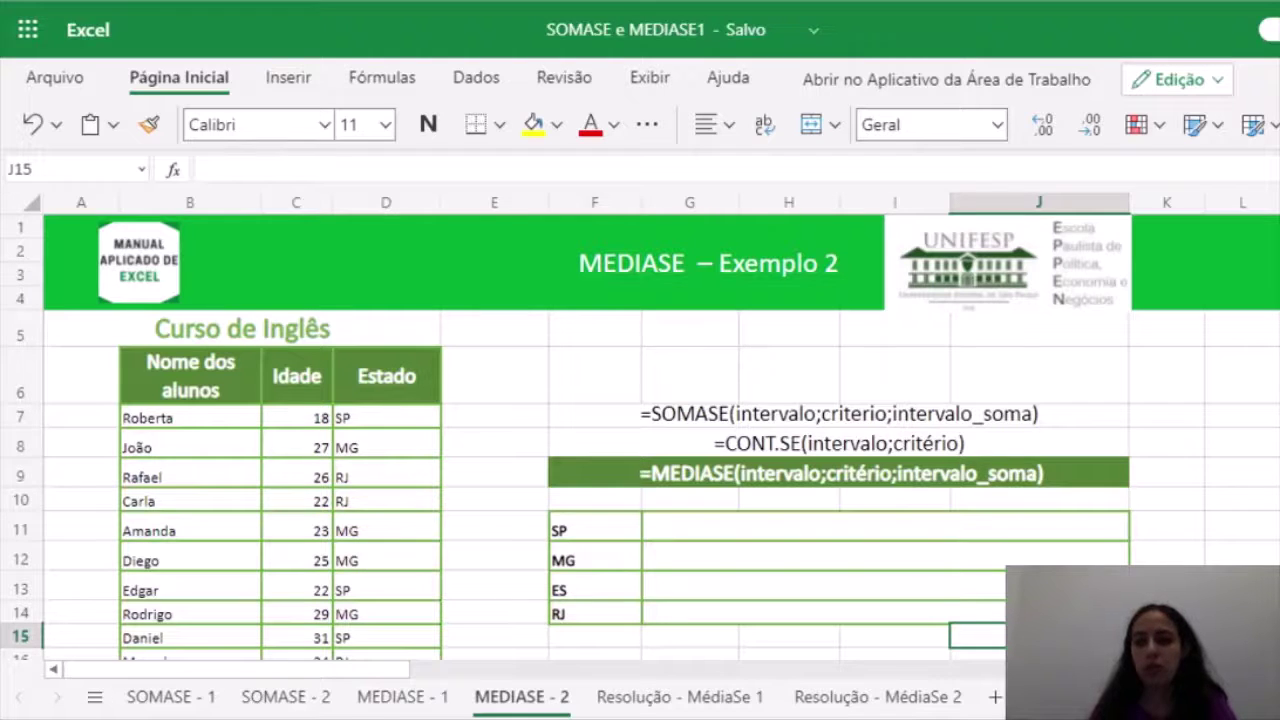
scroll(640, 438, "down", 5)
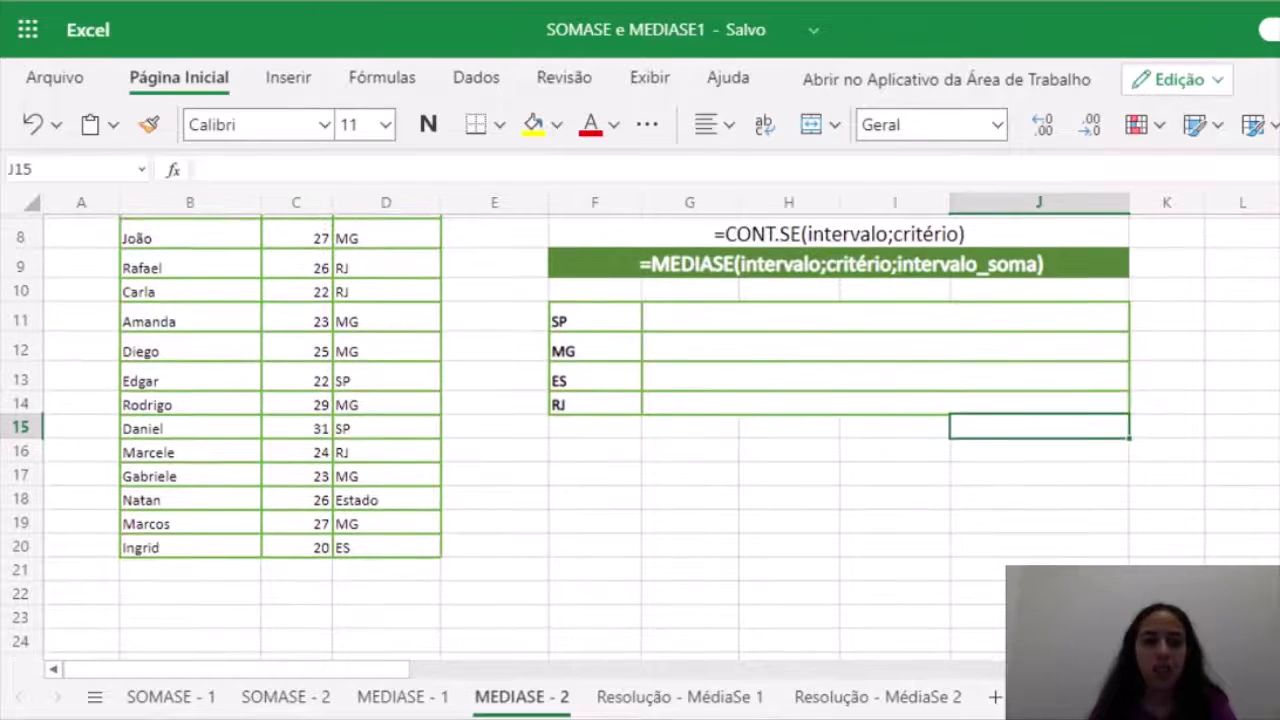
scroll(640, 438, "up", 5)
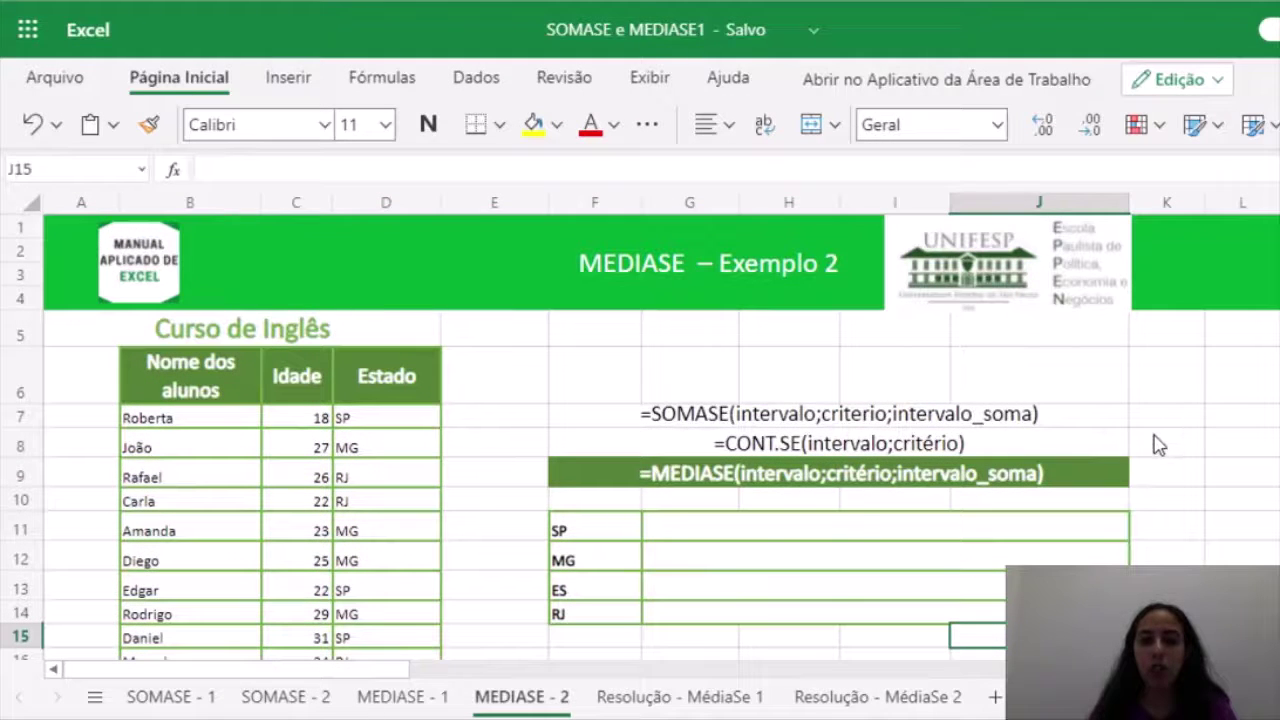
left_click(735, 529)
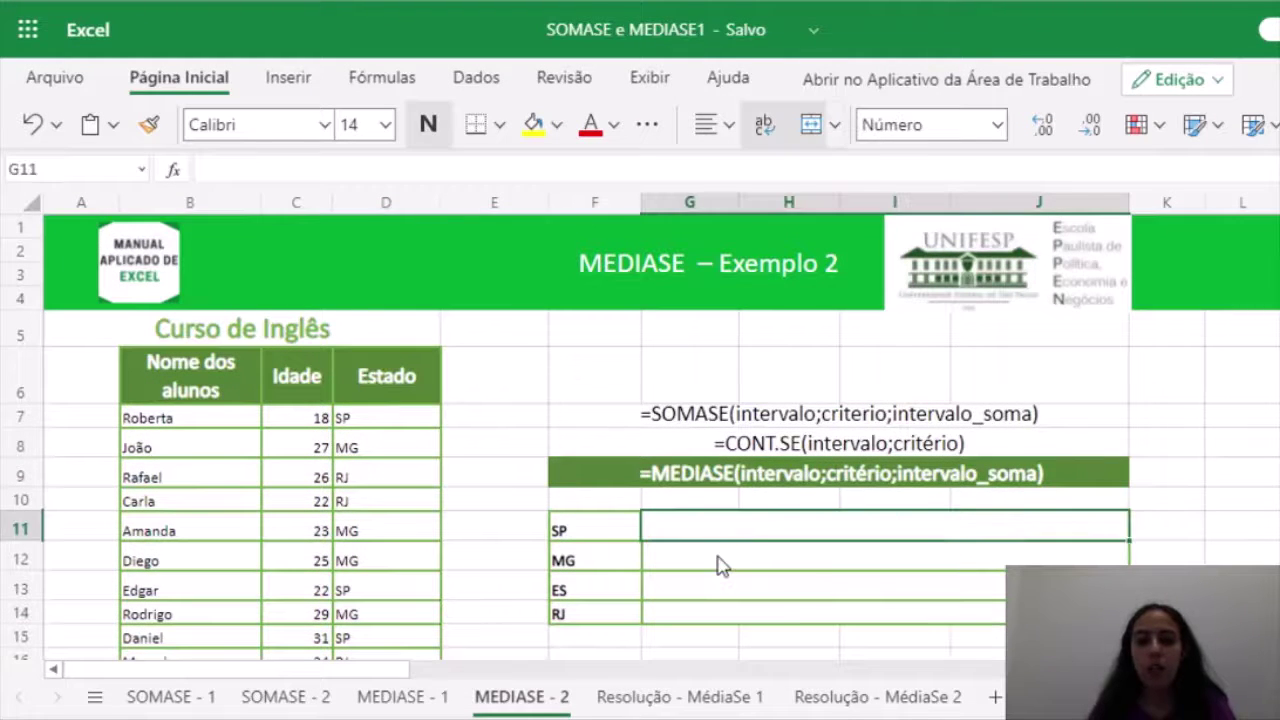
left_click(718, 560)
left_click(705, 589)
left_click(695, 612)
left_click(692, 540)
left_click(711, 563)
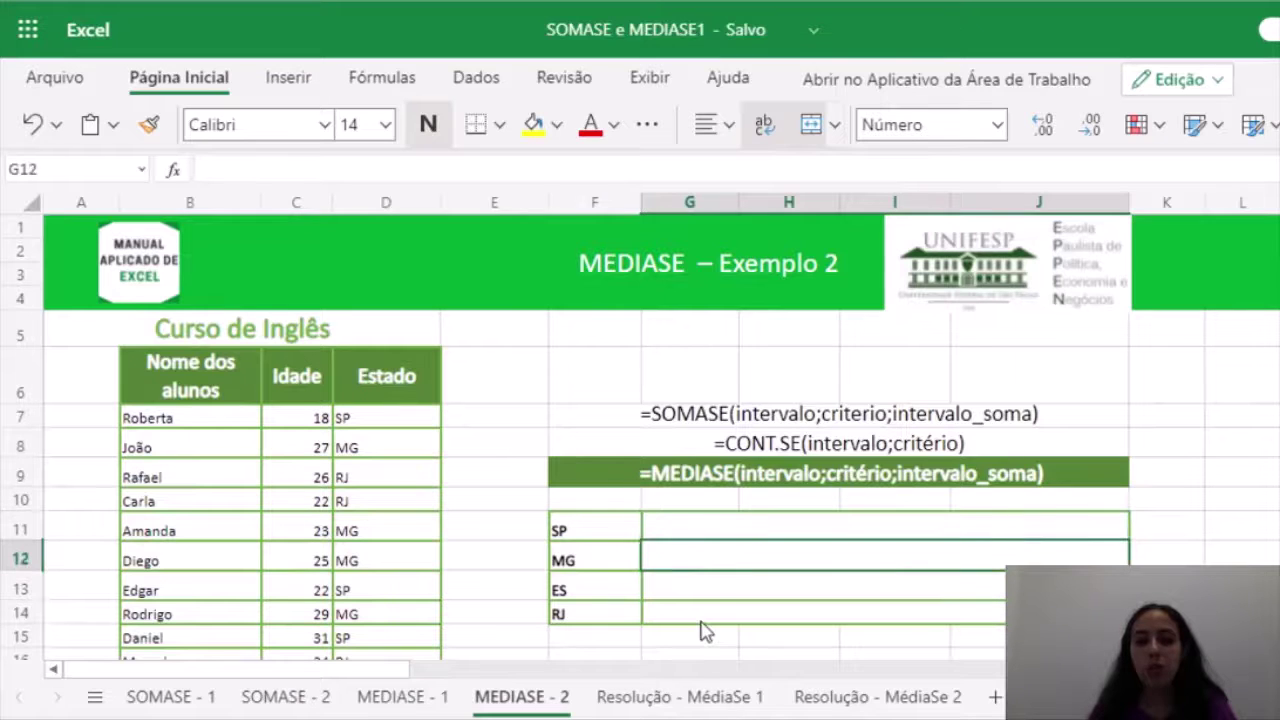
left_click(707, 589)
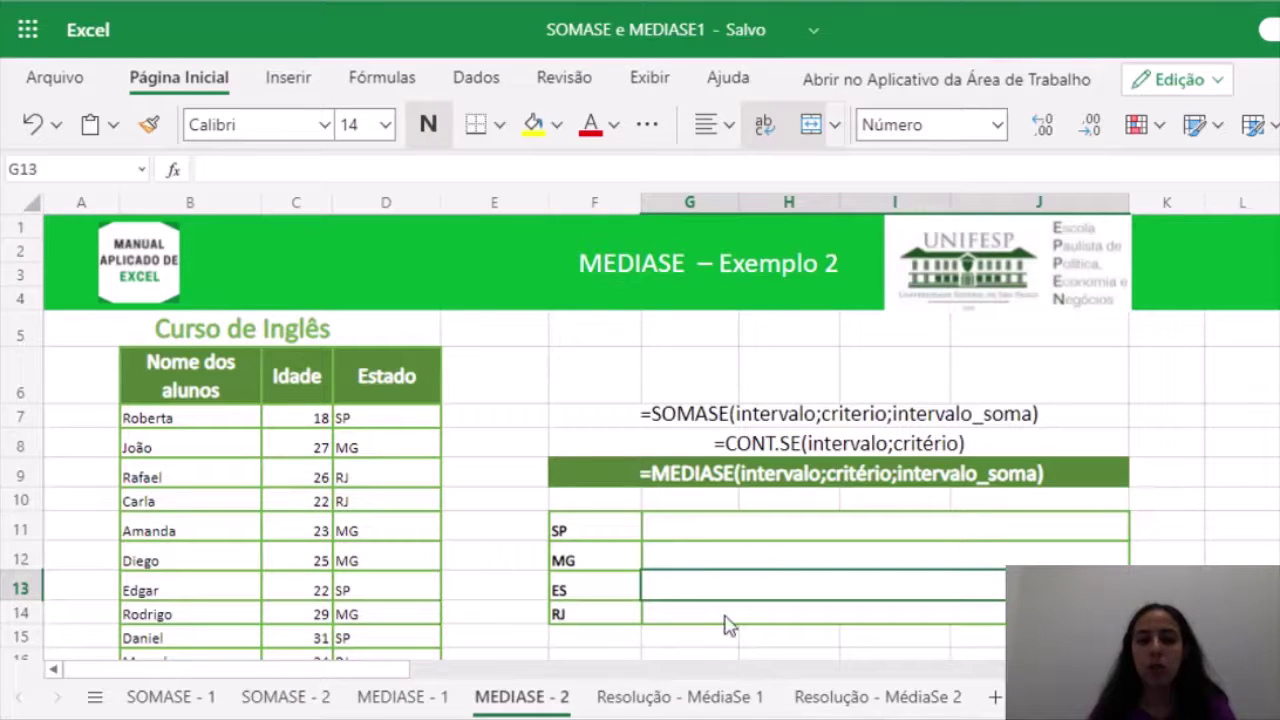
left_click(728, 618)
left_click(1279, 556)
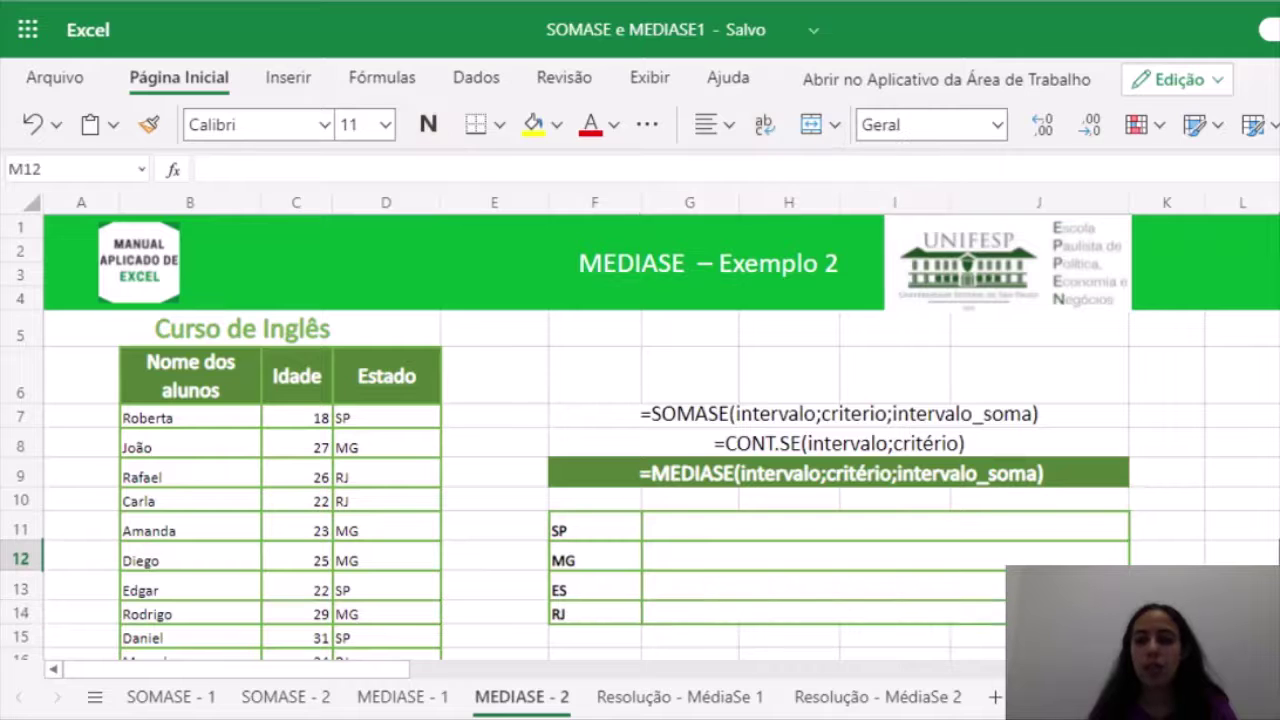